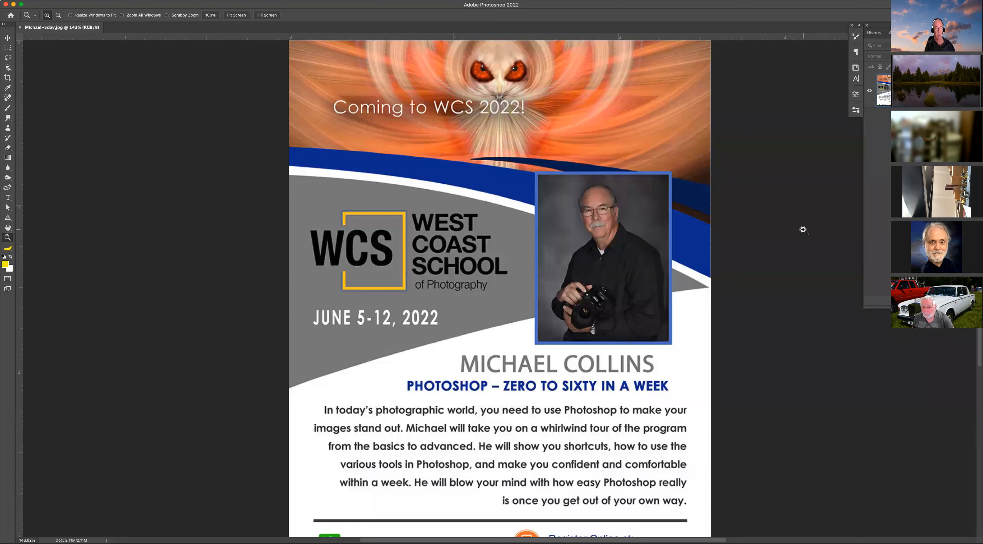
# Close the flyer document and bring the group photo in the snow into view.
pyautogui.press('super+0')
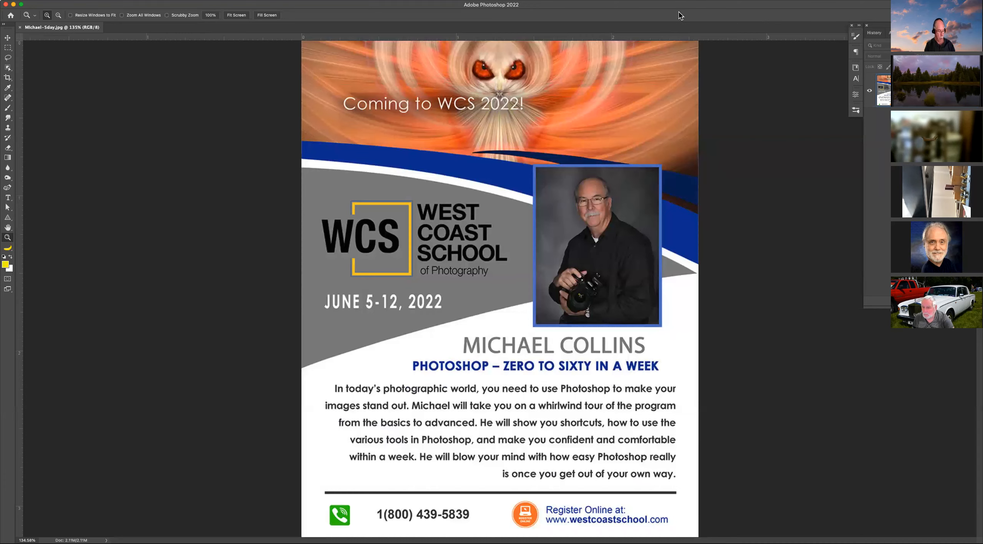
pyautogui.press('super+w')
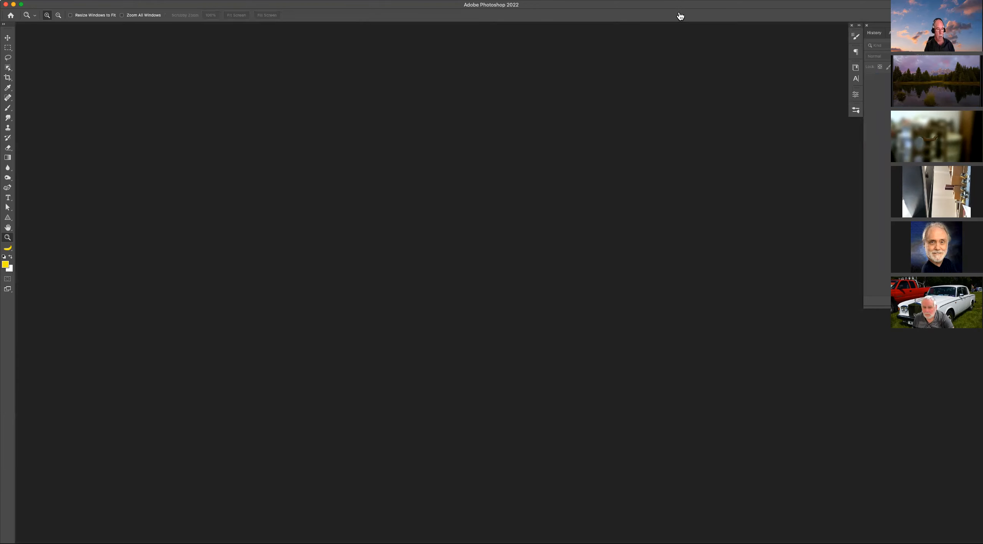
pyautogui.click(679, 15)
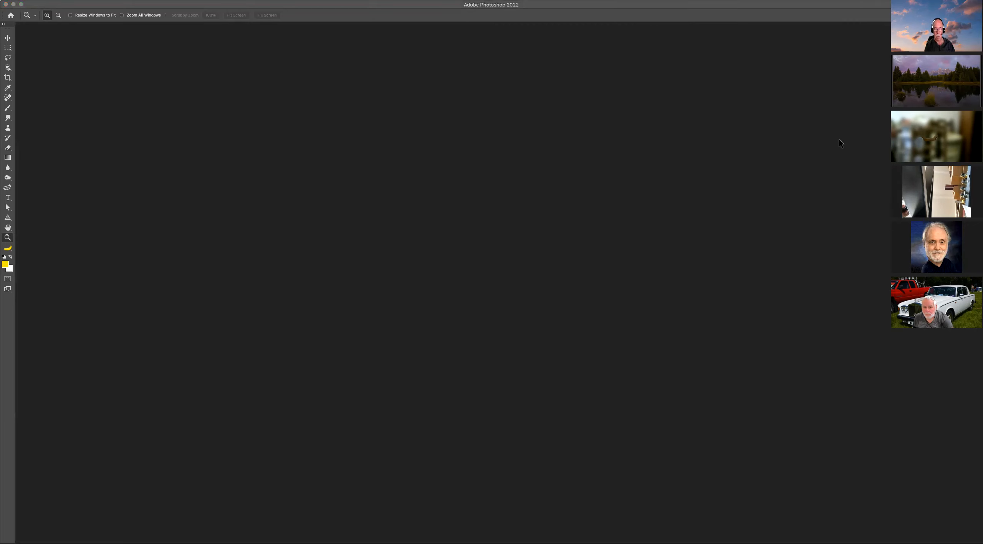
pyautogui.click(839, 123)
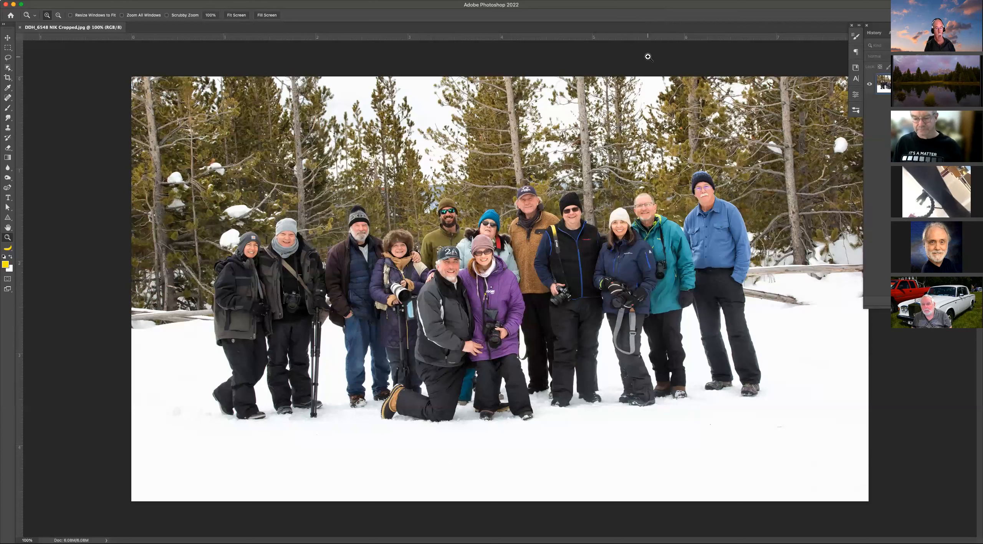
# Select the rightmost man with the Object Selection tool and expand the selection.
pyautogui.press('w')
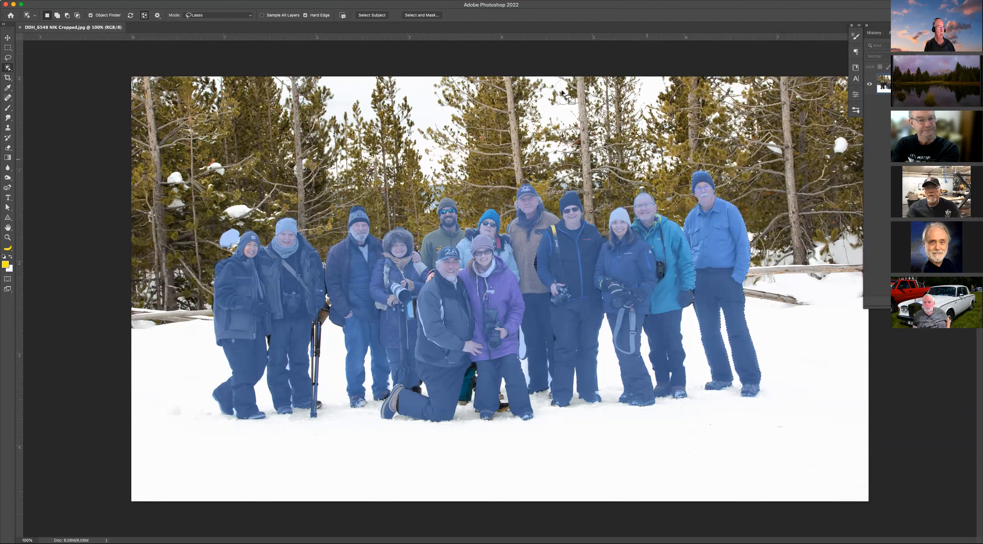
pyautogui.click(154, 0)
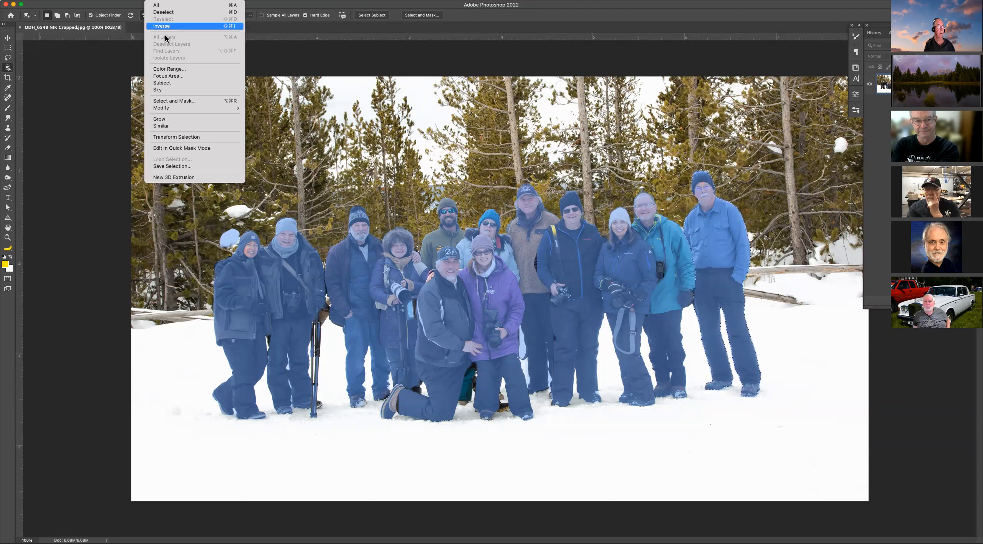
pyautogui.moveTo(178, 109)
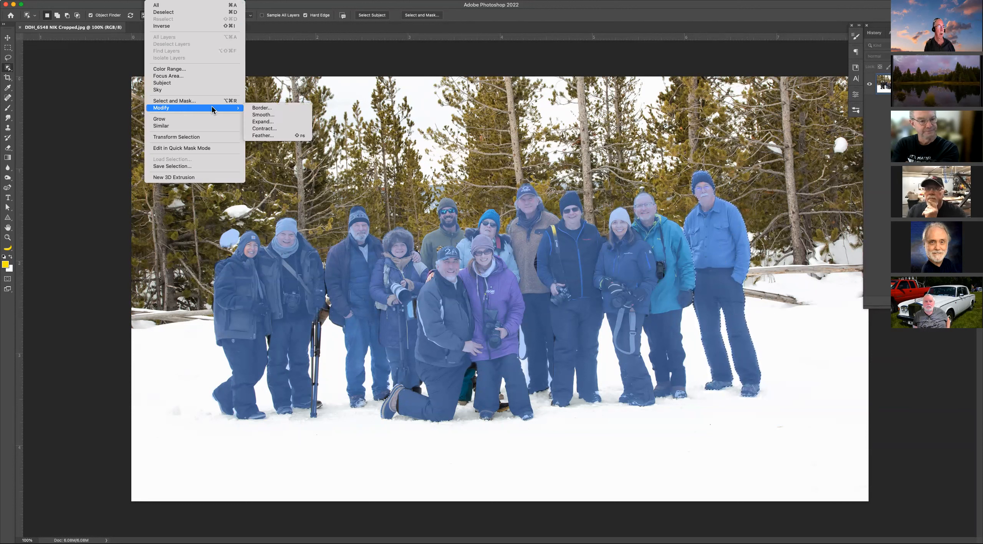
pyautogui.click(279, 124)
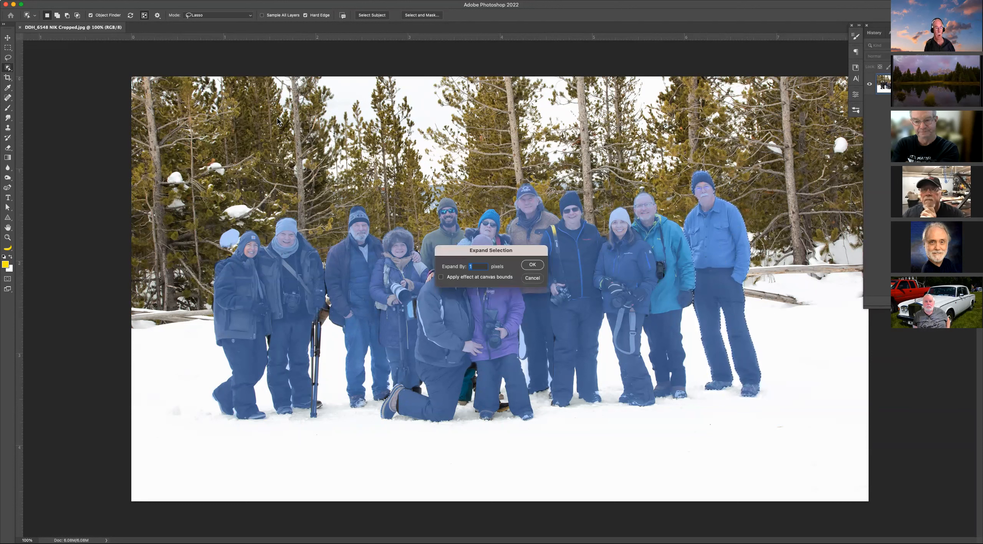
pyautogui.click(531, 264)
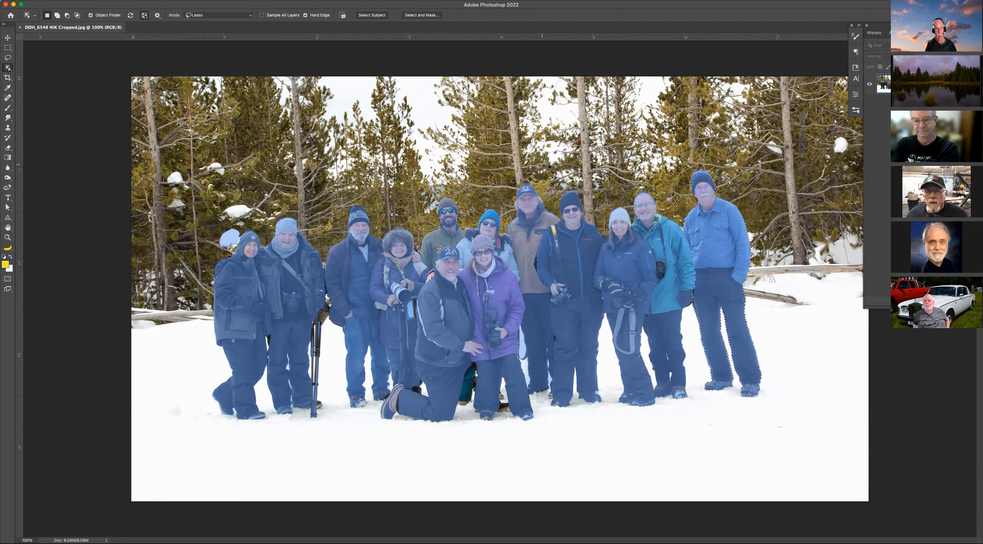
# Remove the man with Content-Aware Fill, erasing the area around the other people's feet from the sampling area.
pyautogui.rightClick(713, 226)
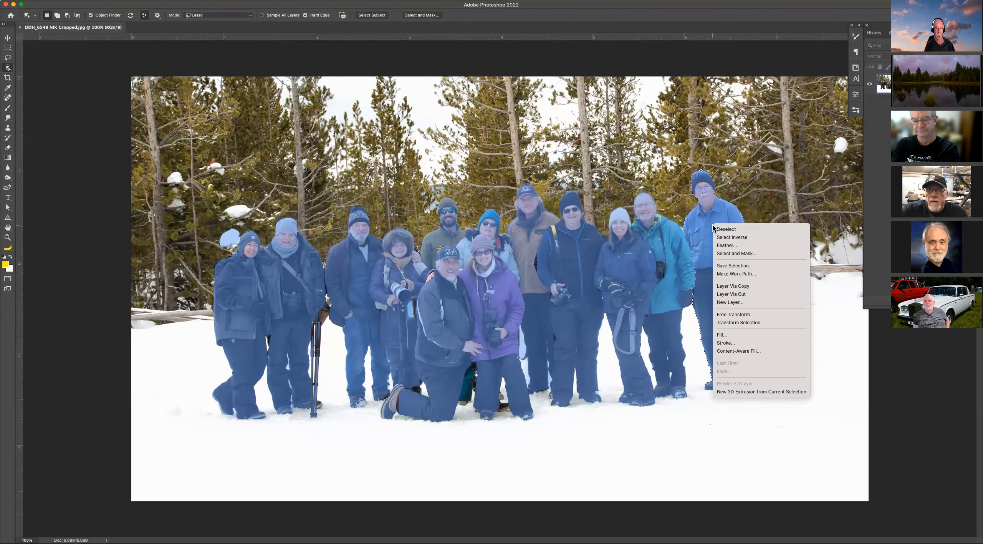
pyautogui.click(735, 351)
pyautogui.click(74, 1)
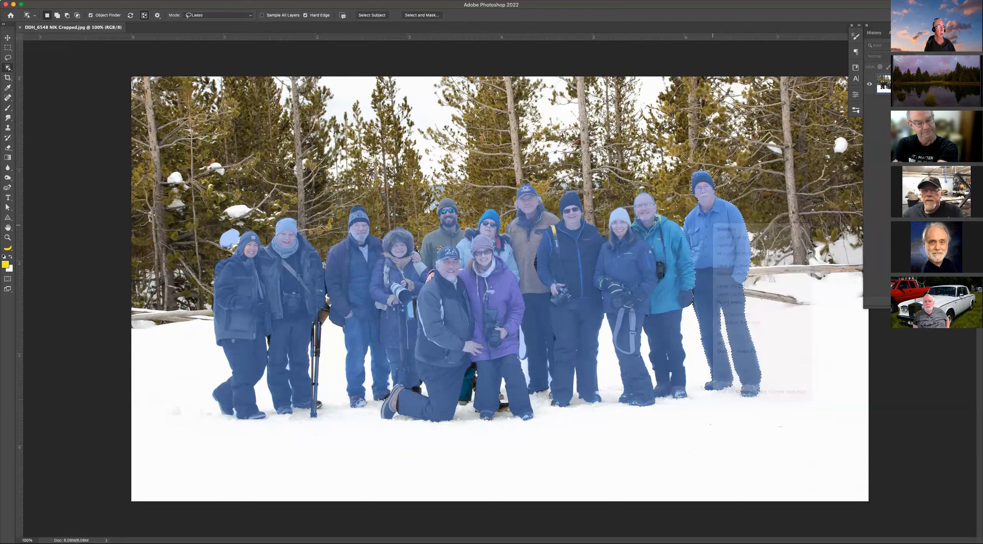
pyautogui.click(74, 1)
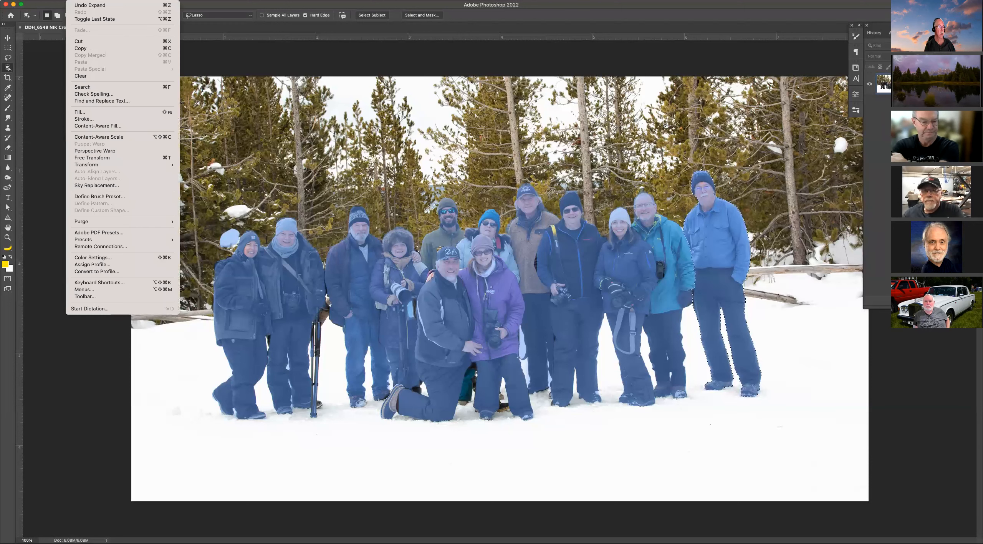
pyautogui.click(102, 126)
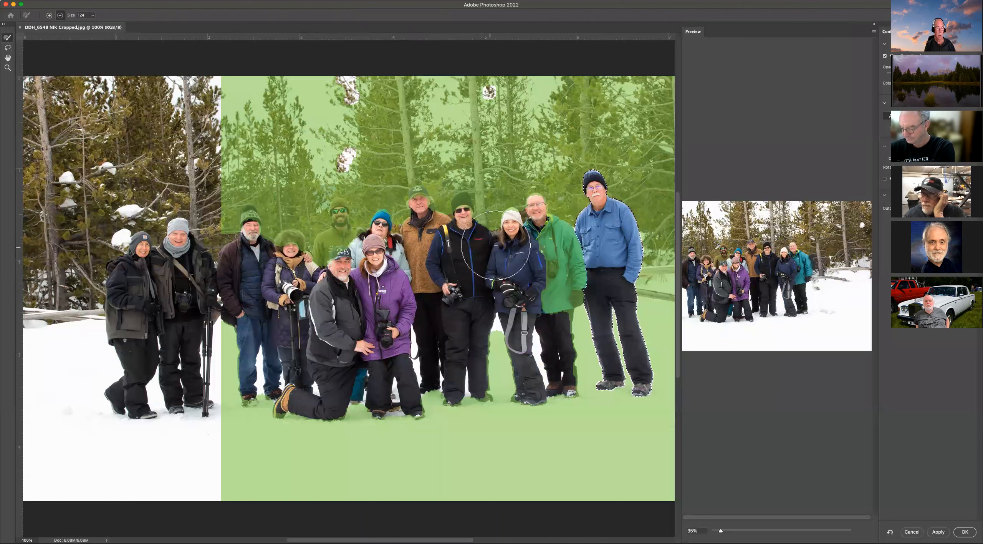
pyautogui.click(517, 222)
pyautogui.moveTo(529, 224)
pyautogui.mouseDown()
pyautogui.moveTo(553, 258)
pyautogui.moveTo(556, 248)
pyautogui.moveTo(561, 282)
pyautogui.moveTo(524, 376)
pyautogui.moveTo(486, 384)
pyautogui.moveTo(467, 377)
pyautogui.moveTo(464, 328)
pyautogui.moveTo(446, 384)
pyautogui.moveTo(437, 354)
pyautogui.moveTo(405, 408)
pyautogui.moveTo(279, 405)
pyautogui.moveTo(342, 216)
pyautogui.moveTo(278, 237)
pyautogui.moveTo(240, 229)
pyautogui.moveTo(237, 216)
pyautogui.moveTo(319, 232)
pyautogui.moveTo(467, 214)
pyautogui.moveTo(403, 184)
pyautogui.mouseUp()
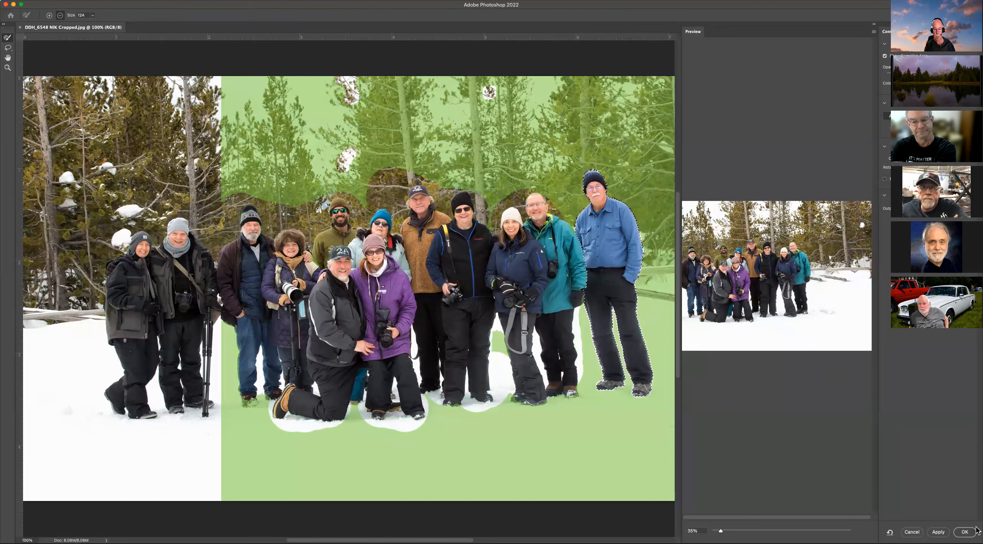
pyautogui.click(965, 532)
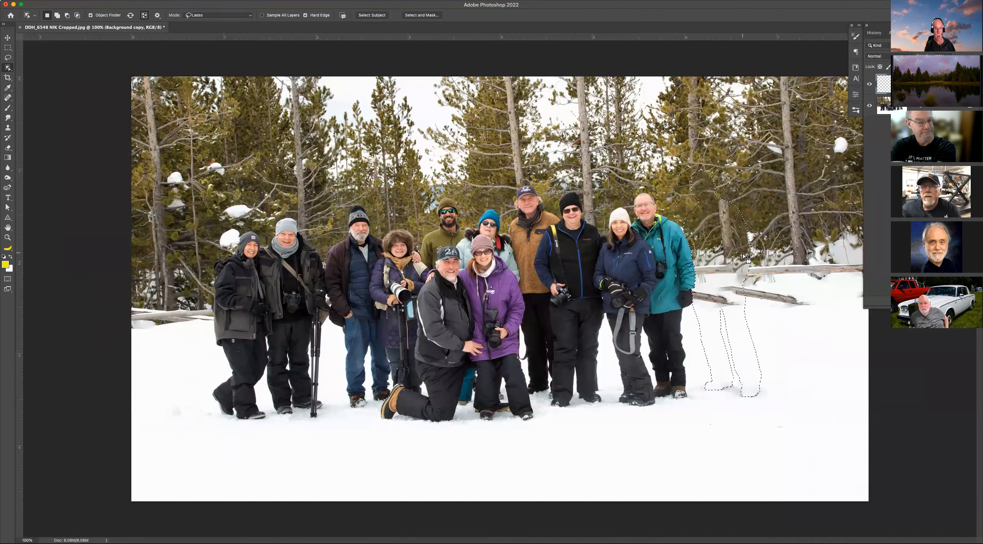
# Deselect and zoom in to inspect the filled snow where the man stood.
pyautogui.press('super+d')
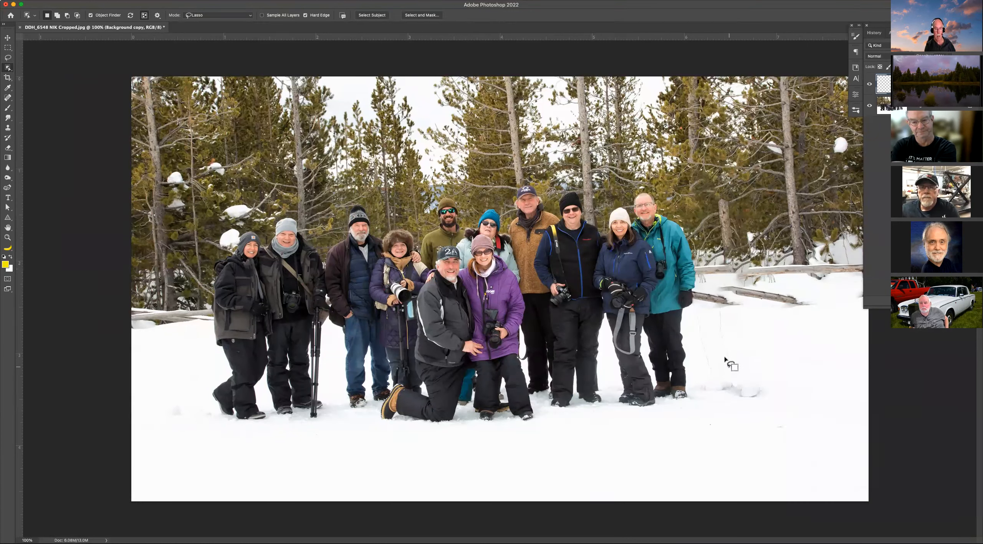
pyautogui.press('z')
pyautogui.moveTo(672, 296); pyautogui.dragTo(785, 400)
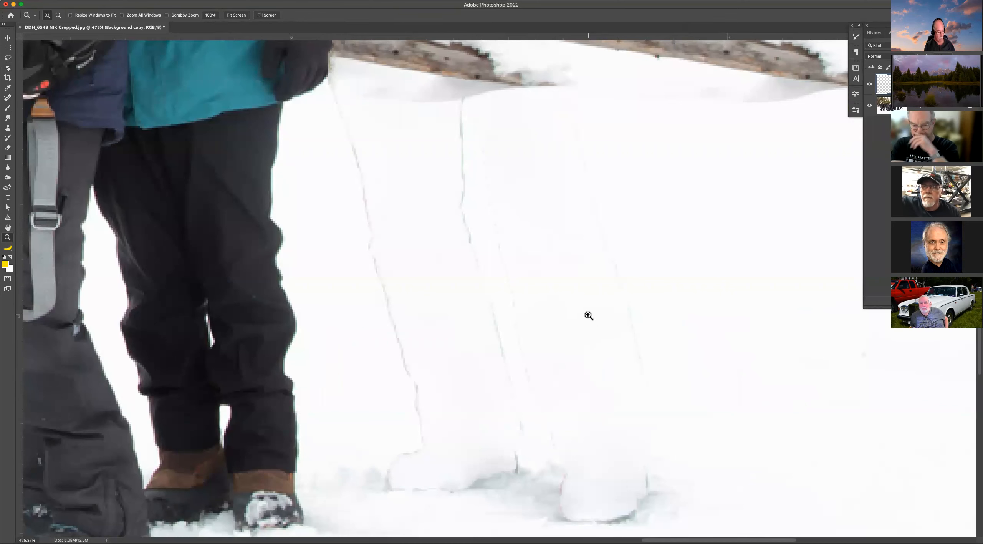
# Undo the deselection and the Content-Aware Fill.
pyautogui.press('super+z')
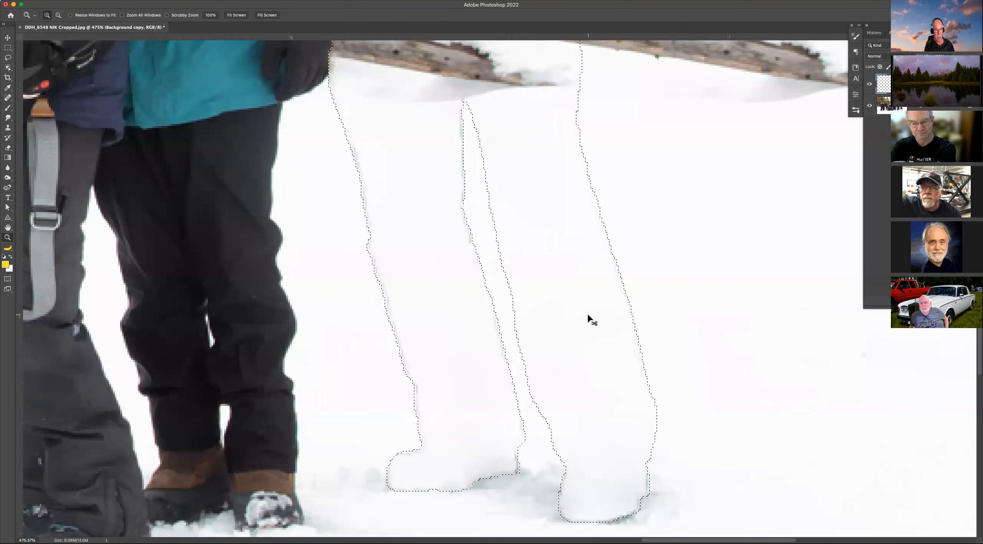
pyautogui.press('super+z')
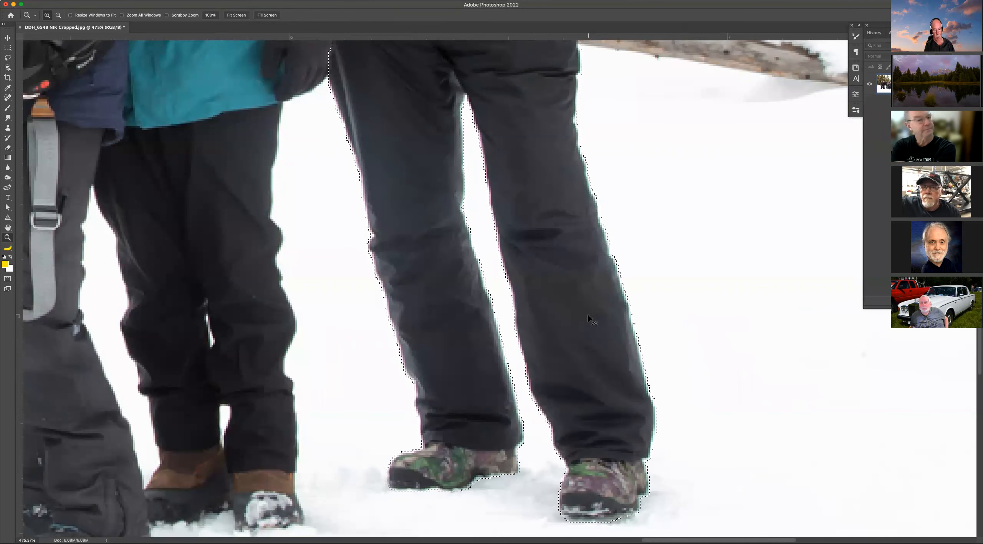
# Expand the man's selection further and fit the photo on screen.
pyautogui.click(175, 0)
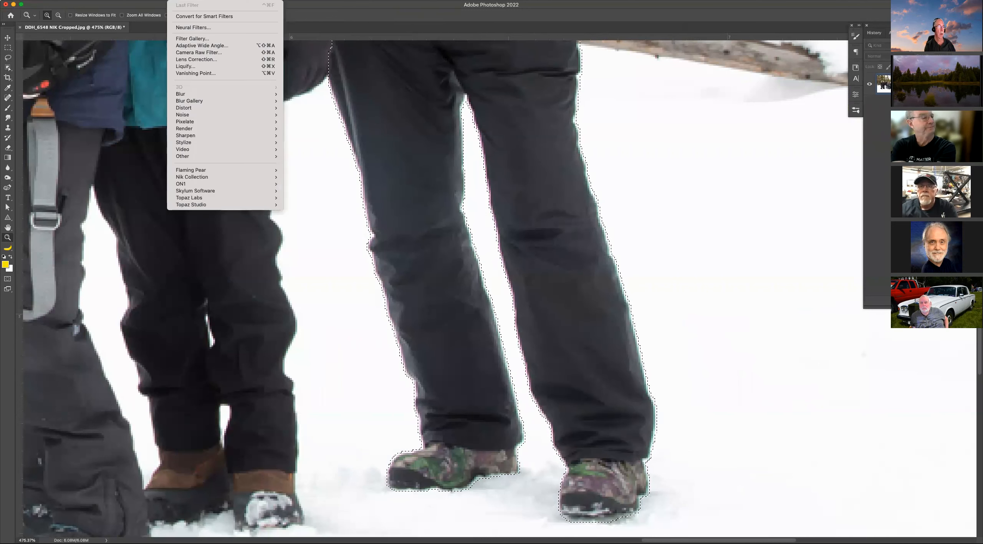
pyautogui.moveTo(155, 0)
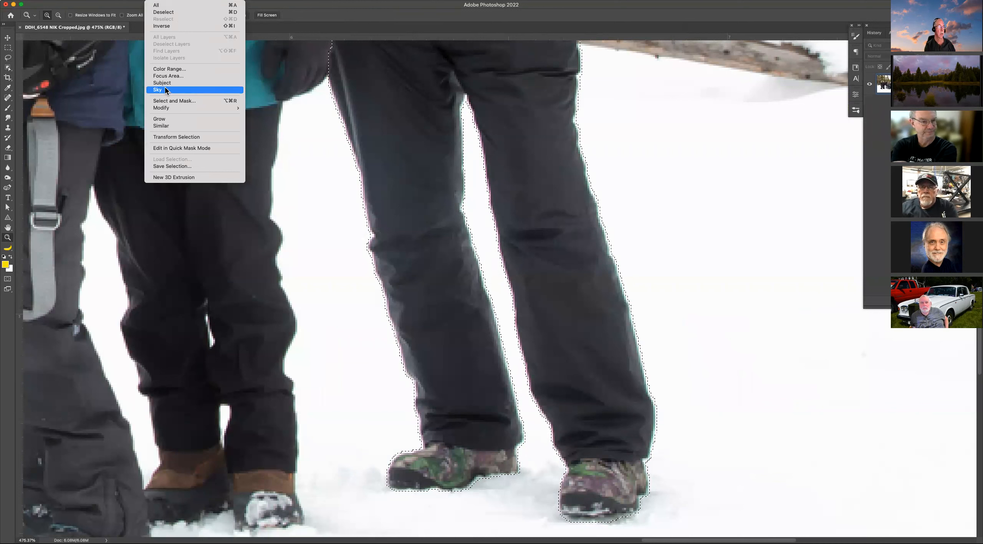
pyautogui.moveTo(176, 107)
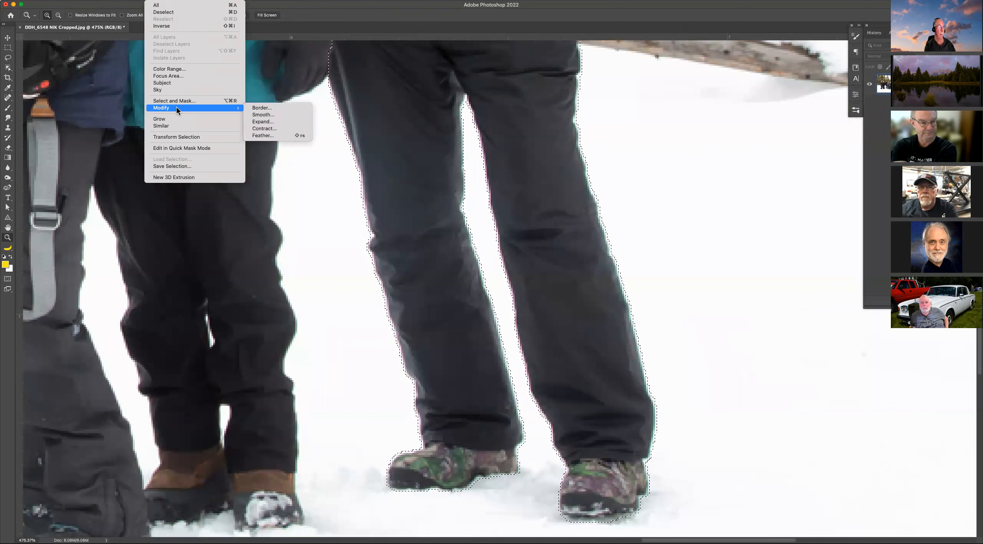
pyautogui.click(273, 123)
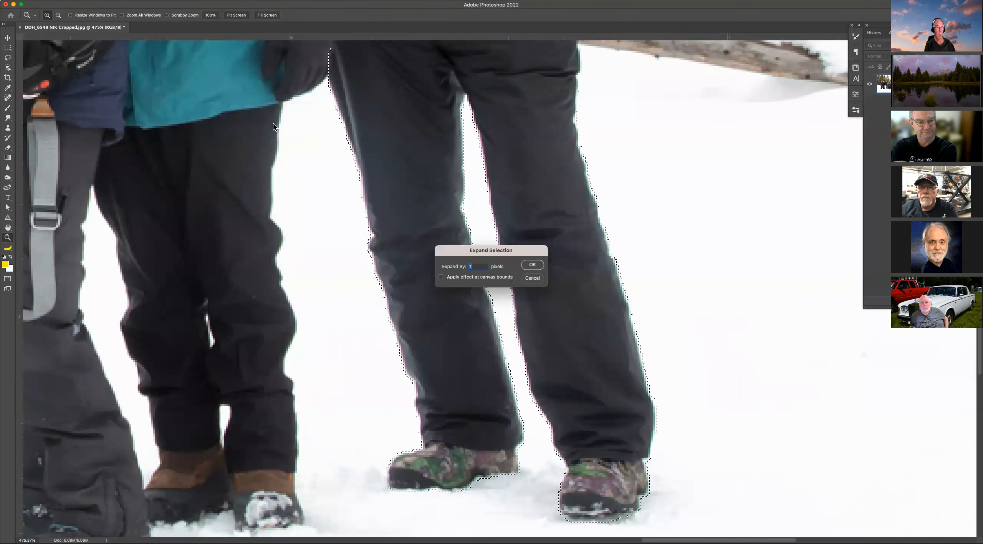
pyautogui.click(532, 265)
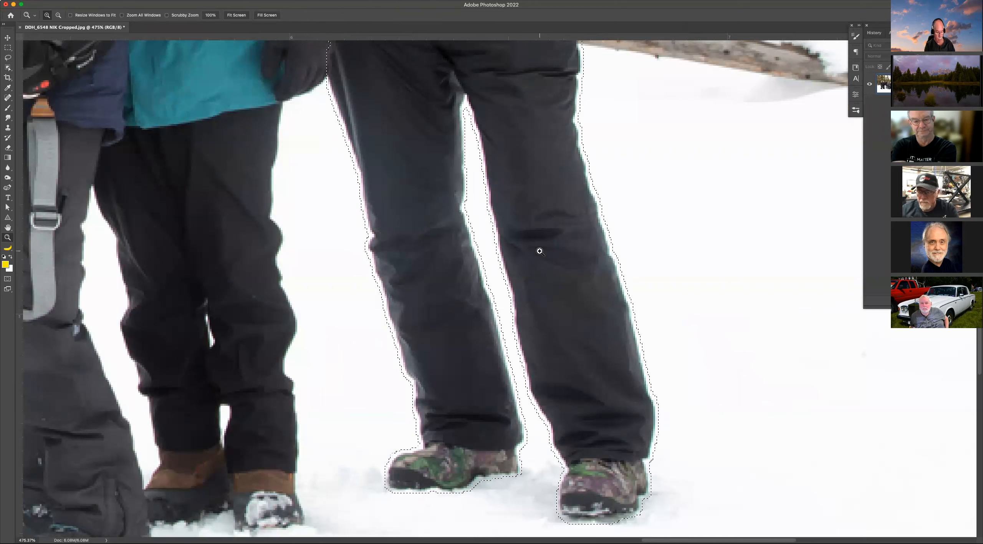
pyautogui.press('super+0')
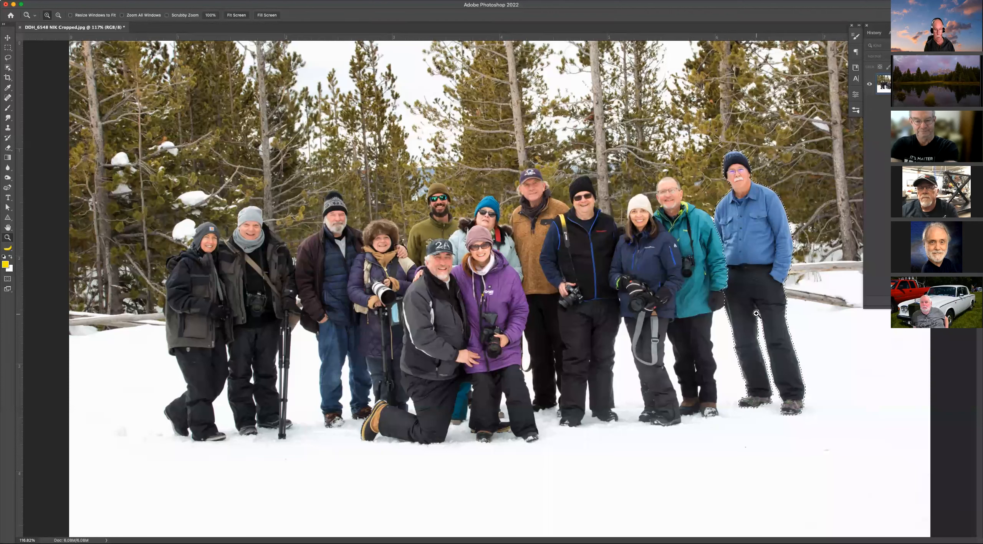
# Apply Content-Aware Fill to the man, removing the group's heads and feet from the sampling area.
pyautogui.press('w')
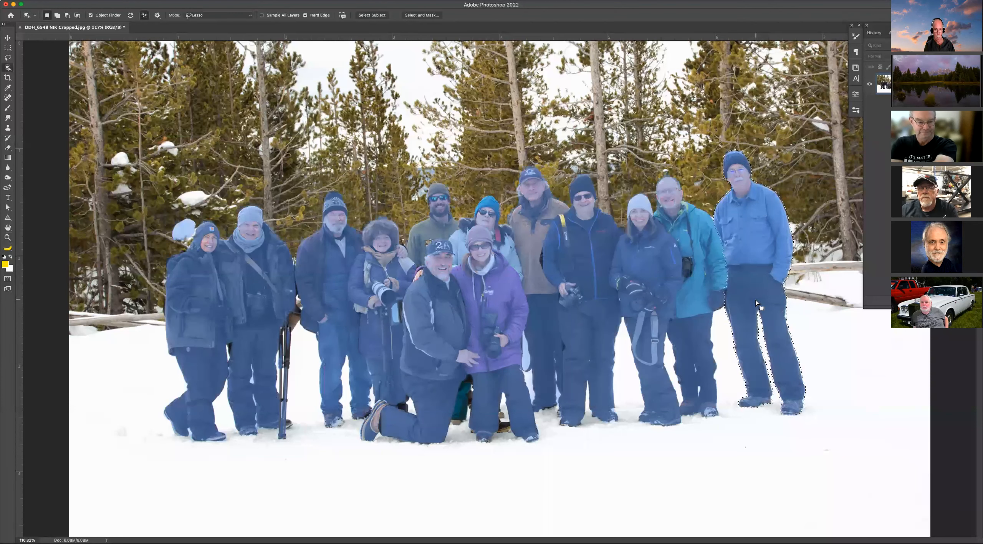
pyautogui.rightClick(752, 267)
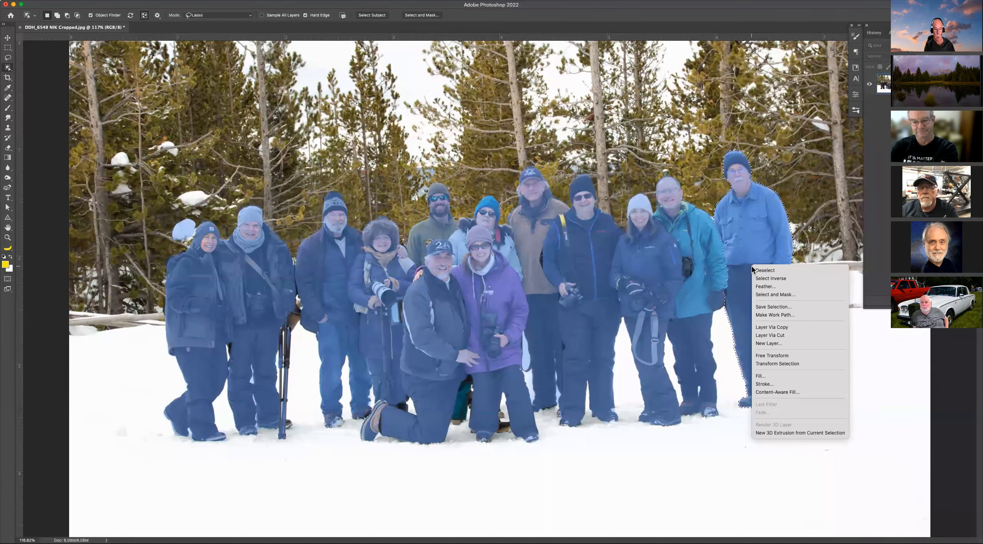
pyautogui.click(774, 392)
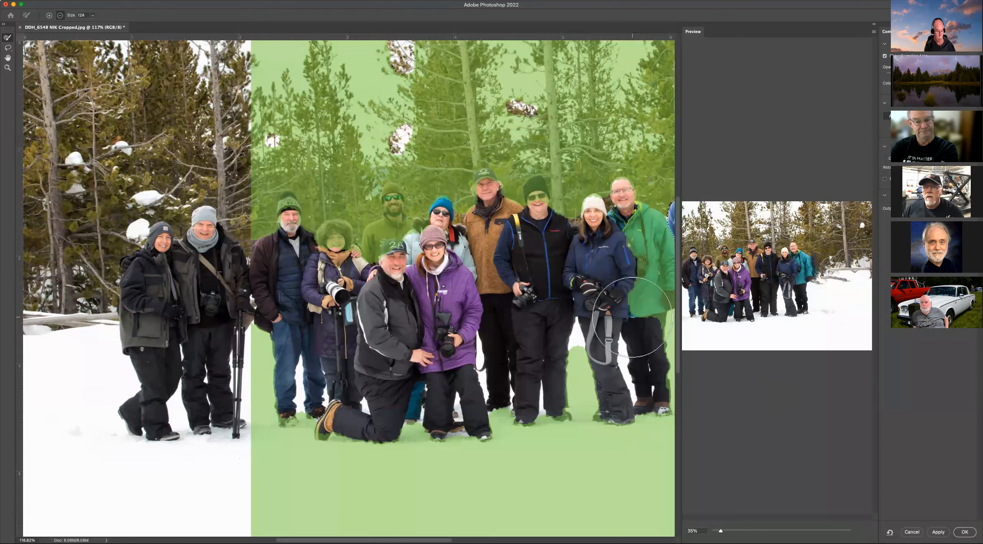
pyautogui.press('super+minus')
pyautogui.moveTo(583, 203)
pyautogui.mouseDown()
pyautogui.moveTo(619, 276)
pyautogui.moveTo(596, 328)
pyautogui.moveTo(593, 395)
pyautogui.moveTo(607, 378)
pyautogui.moveTo(576, 377)
pyautogui.moveTo(566, 317)
pyautogui.mouseUp()
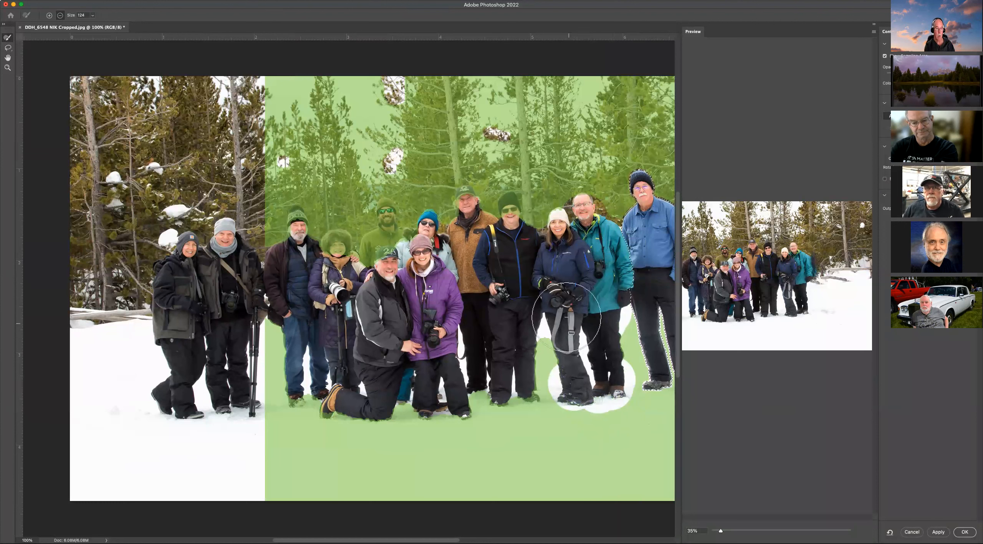
pyautogui.click(514, 205)
pyautogui.moveTo(463, 190)
pyautogui.mouseDown()
pyautogui.moveTo(422, 215)
pyautogui.moveTo(380, 223)
pyautogui.moveTo(368, 242)
pyautogui.moveTo(338, 245)
pyautogui.moveTo(302, 225)
pyautogui.moveTo(298, 242)
pyautogui.mouseUp()
pyautogui.moveTo(322, 370)
pyautogui.mouseDown()
pyautogui.moveTo(295, 391)
pyautogui.moveTo(480, 399)
pyautogui.moveTo(492, 411)
pyautogui.moveTo(418, 401)
pyautogui.mouseUp()
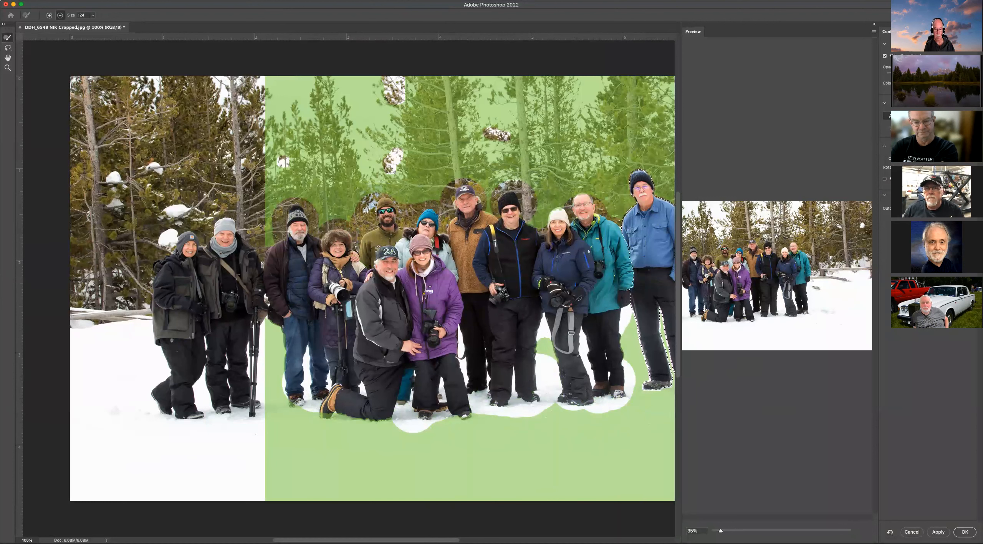
pyautogui.click(964, 531)
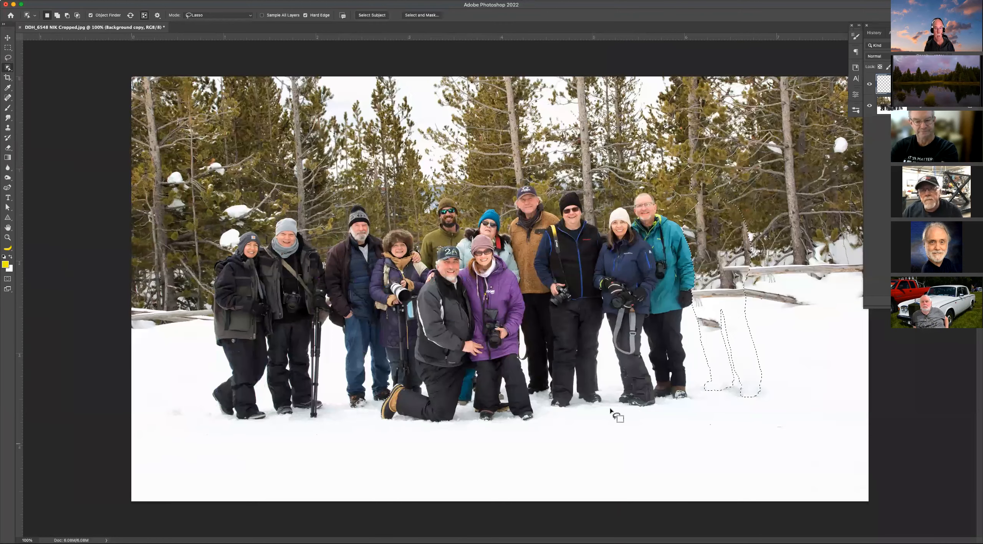
# Deselect and zoom in on the snow where the man was removed.
pyautogui.press('super+d')
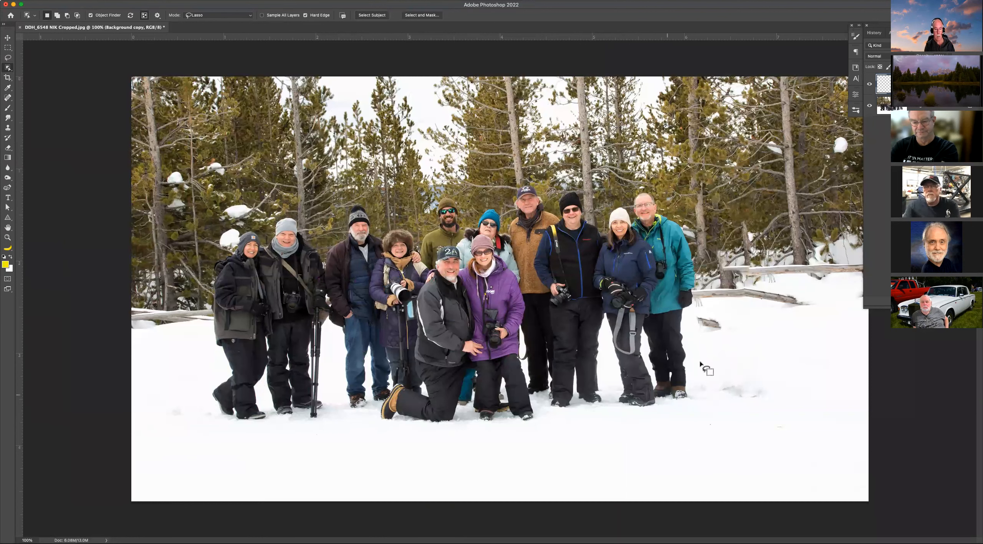
pyautogui.press('z')
pyautogui.moveTo(669, 258); pyautogui.dragTo(802, 414)
pyautogui.moveTo(642, 389); pyautogui.dragTo(385, 280)
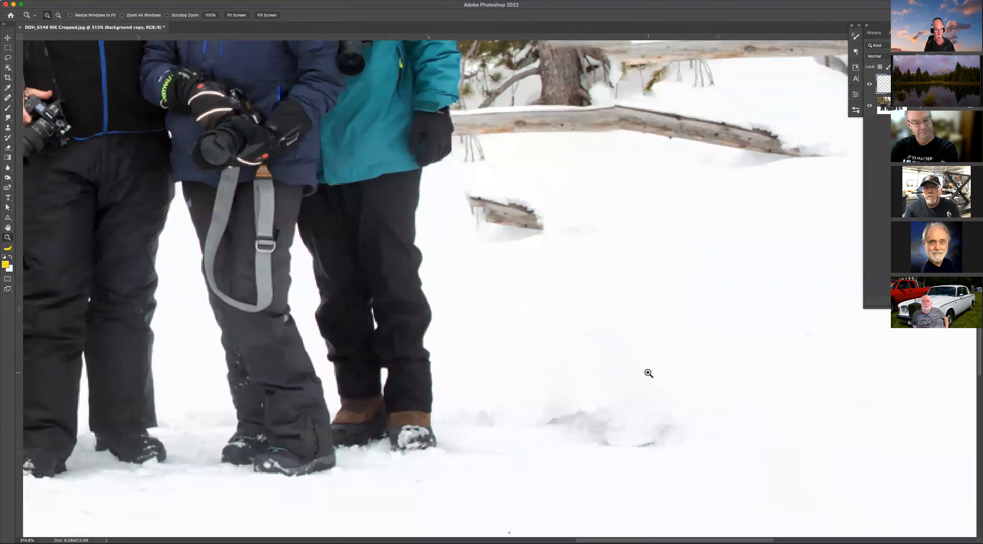
# Lasso a selection around the leftover mark in the snow where the man stood.
pyautogui.press('l')
pyautogui.moveTo(606, 384)
pyautogui.mouseDown()
pyautogui.moveTo(563, 390)
pyautogui.moveTo(518, 425)
pyautogui.moveTo(642, 478)
pyautogui.moveTo(703, 453)
pyautogui.moveTo(712, 426)
pyautogui.moveTo(665, 399)
pyautogui.moveTo(607, 386)
pyautogui.mouseUp()
pyautogui.hotkey('shift', 'F5')
pyautogui.press('super+d')
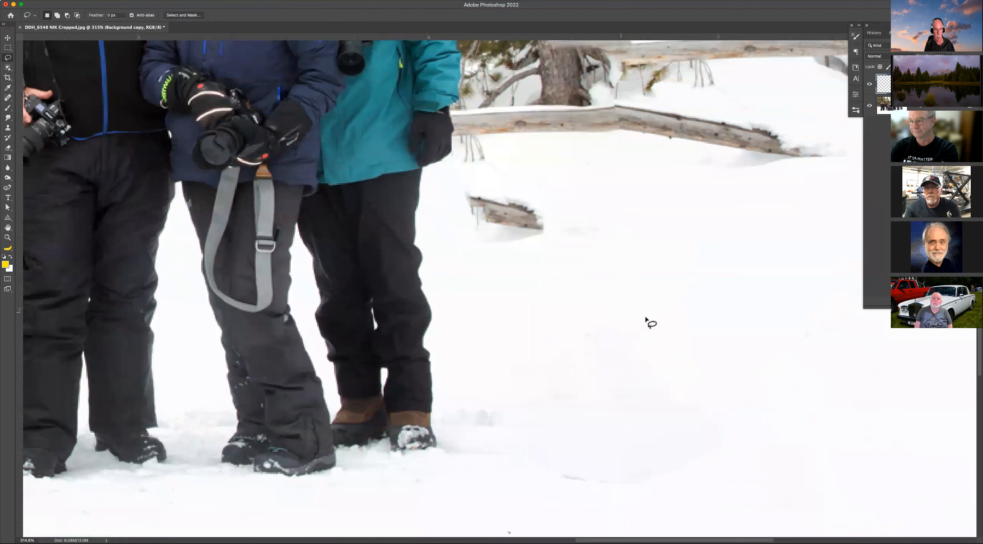
pyautogui.moveTo(603, 426)
pyautogui.mouseDown()
pyautogui.moveTo(505, 471)
pyautogui.moveTo(623, 511)
pyautogui.moveTo(767, 475)
pyautogui.moveTo(706, 386)
pyautogui.moveTo(612, 430)
pyautogui.mouseUp()
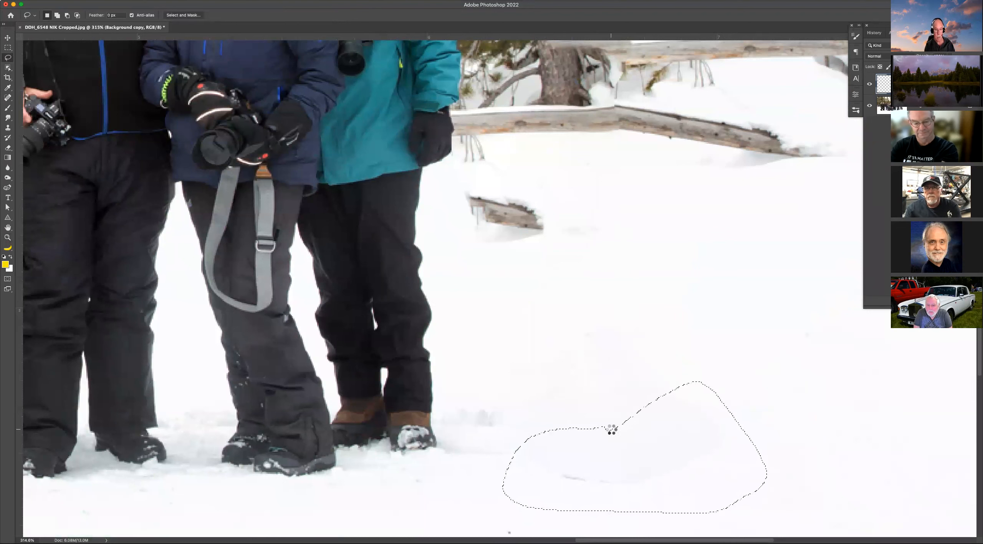
pyautogui.press('super+z')
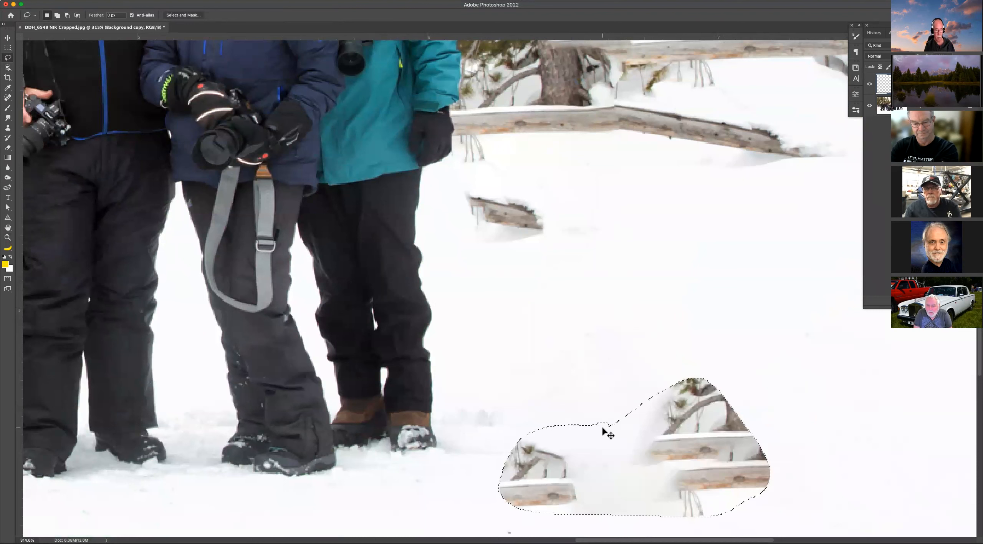
pyautogui.press('super+z')
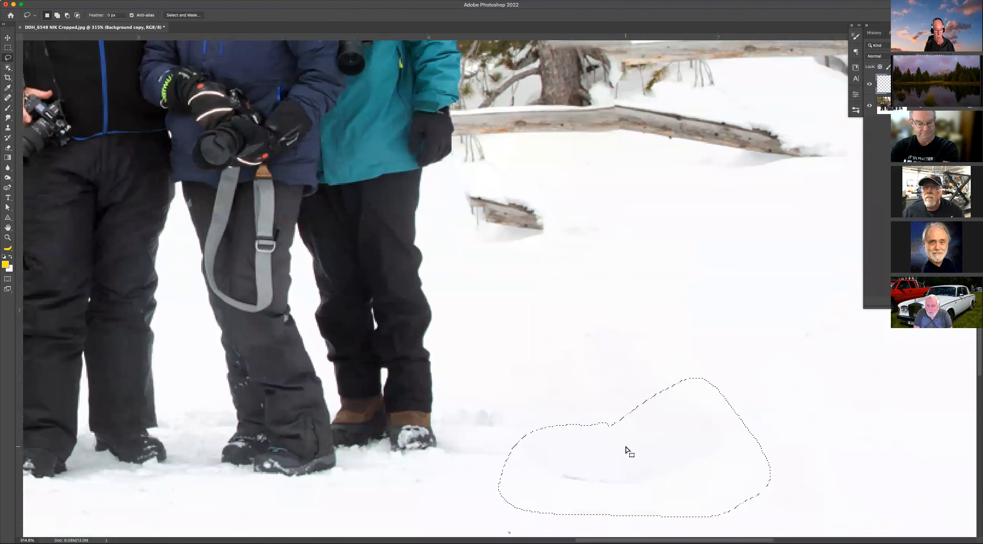
pyautogui.rightClick(625, 449)
pyautogui.click(647, 497)
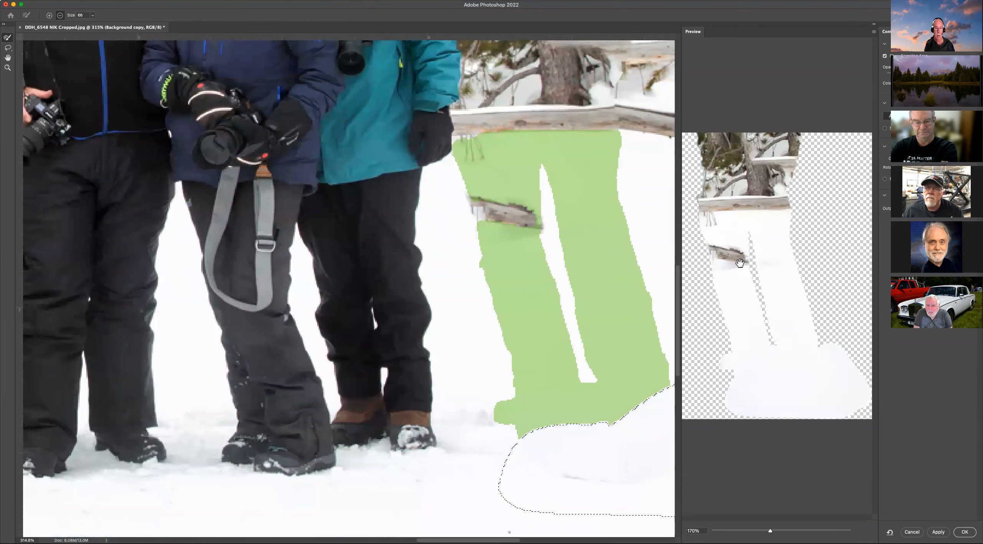
pyautogui.scroll(-3, 736, 297)
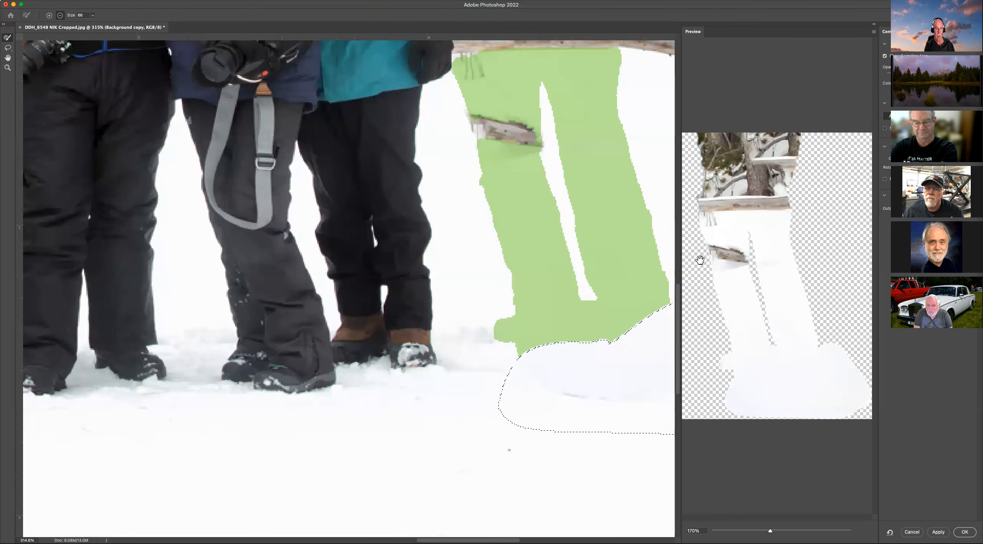
pyautogui.press('Escape')
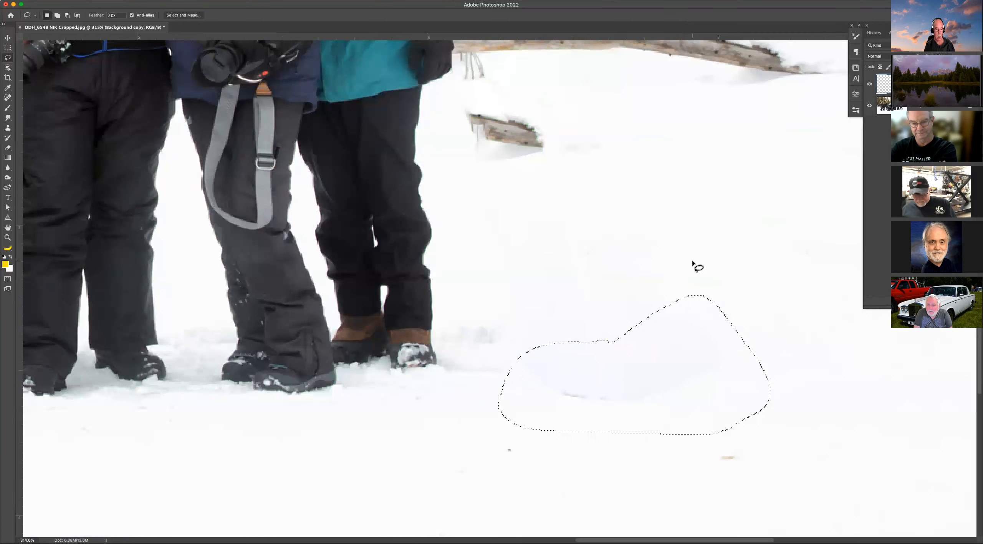
# Apply Content-Aware Fill to the selected mark in the snow.
pyautogui.rightClick(676, 358)
pyautogui.click(698, 481)
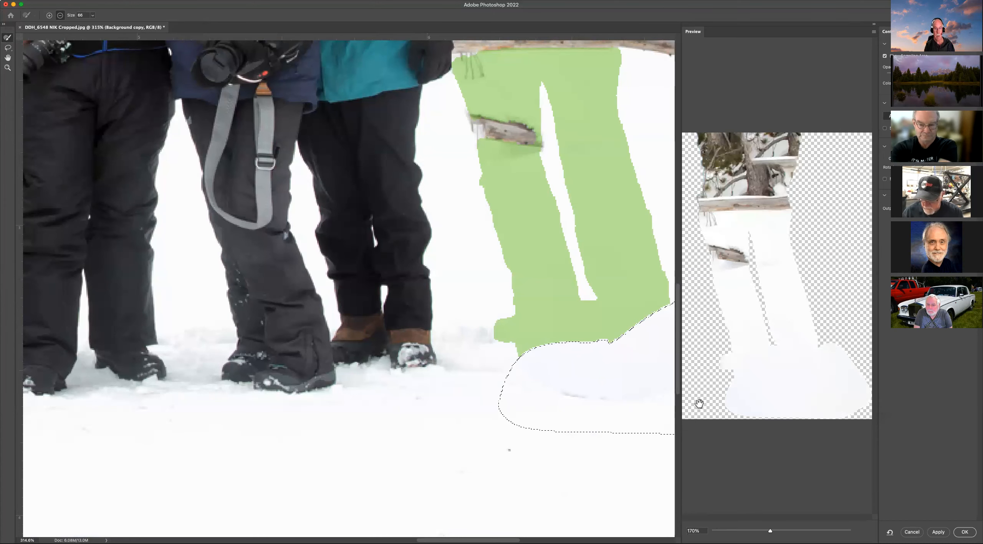
pyautogui.click(964, 531)
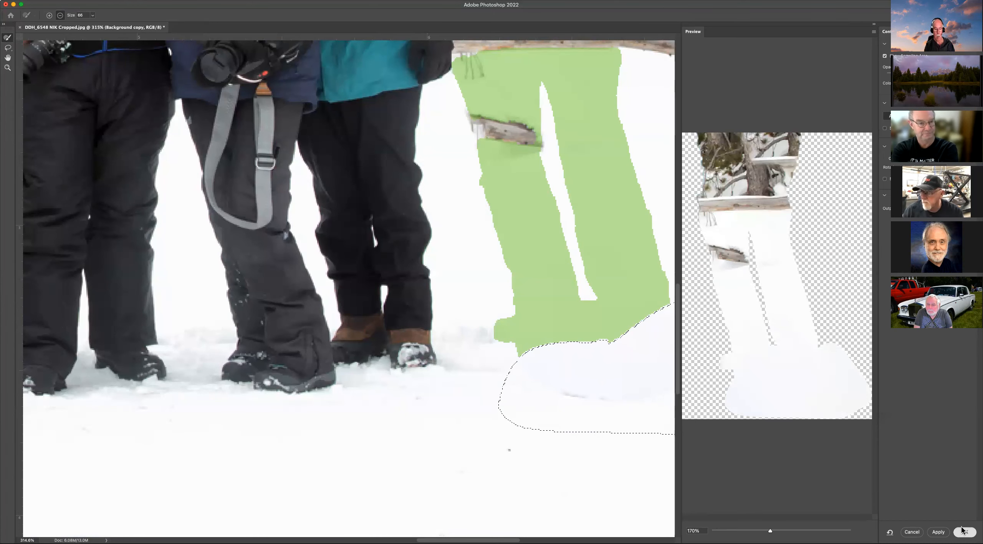
# Undo the Content-Aware Fill on the mark and deselect.
pyautogui.press('super+d')
pyautogui.press('super+z')
pyautogui.press('super+z')
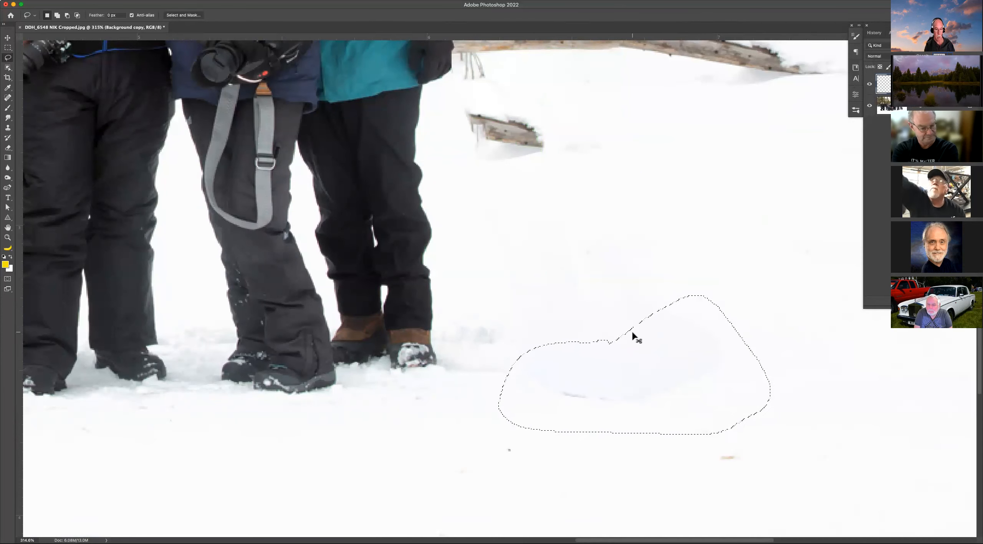
pyautogui.press('super+d')
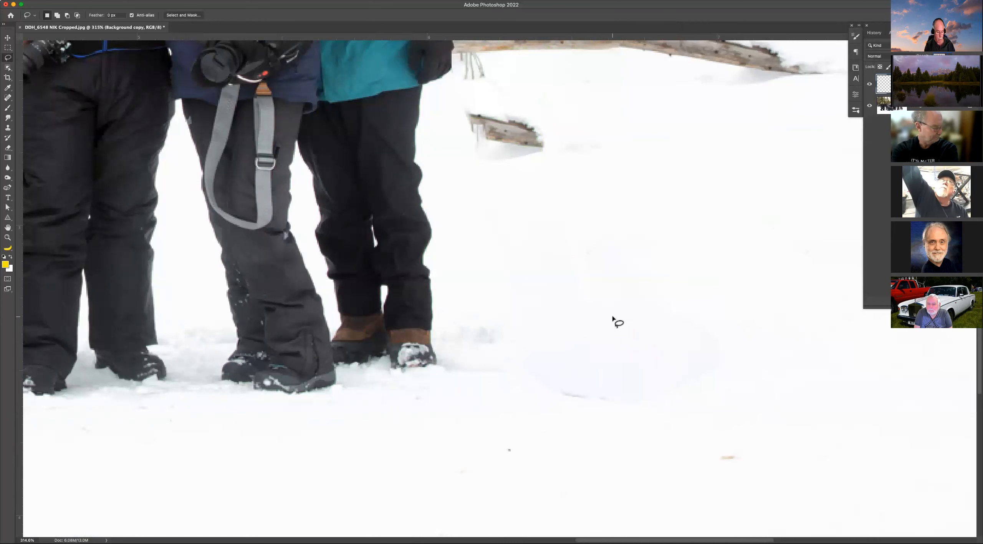
# Choose a pink foreground colour and paint Brush strokes across the trees and around the group.
pyautogui.press('super+0')
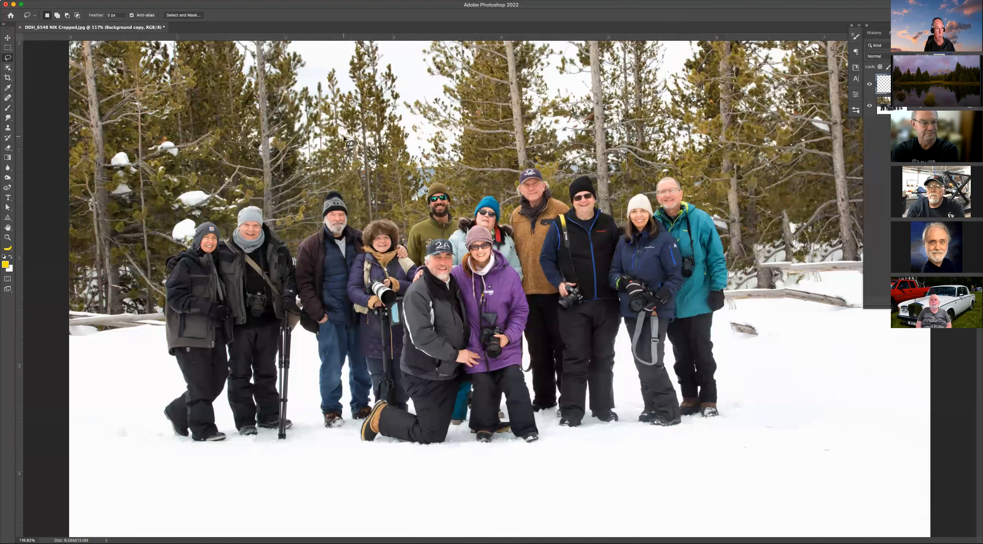
pyautogui.press('b')
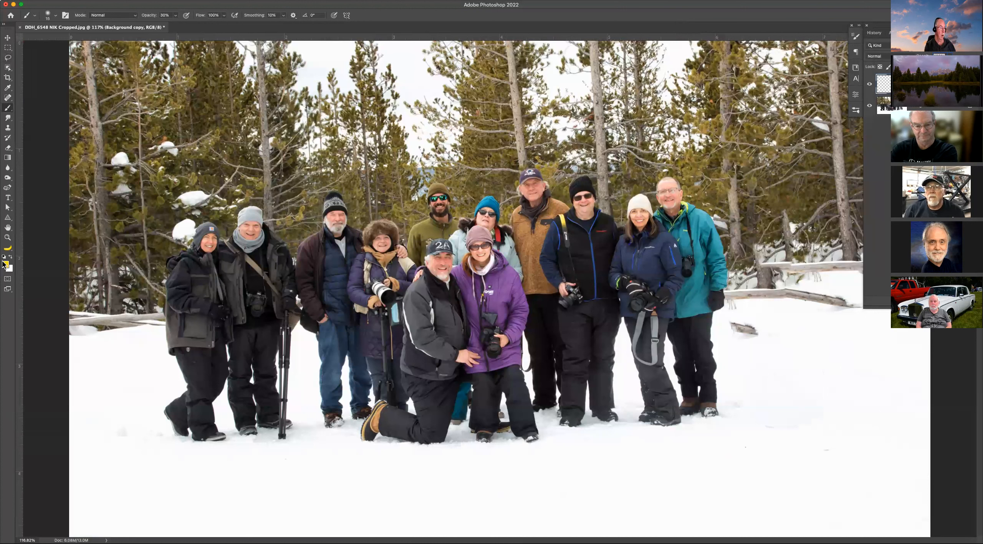
pyautogui.click(647, 335)
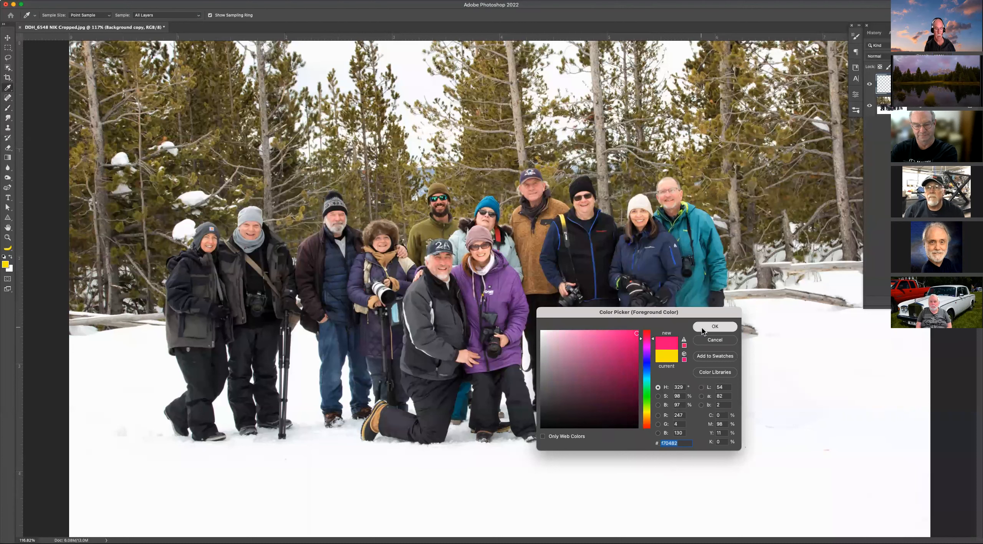
pyautogui.click(714, 326)
pyautogui.moveTo(567, 136)
pyautogui.mouseDown()
pyautogui.moveTo(374, 170)
pyautogui.moveTo(193, 145)
pyautogui.mouseUp()
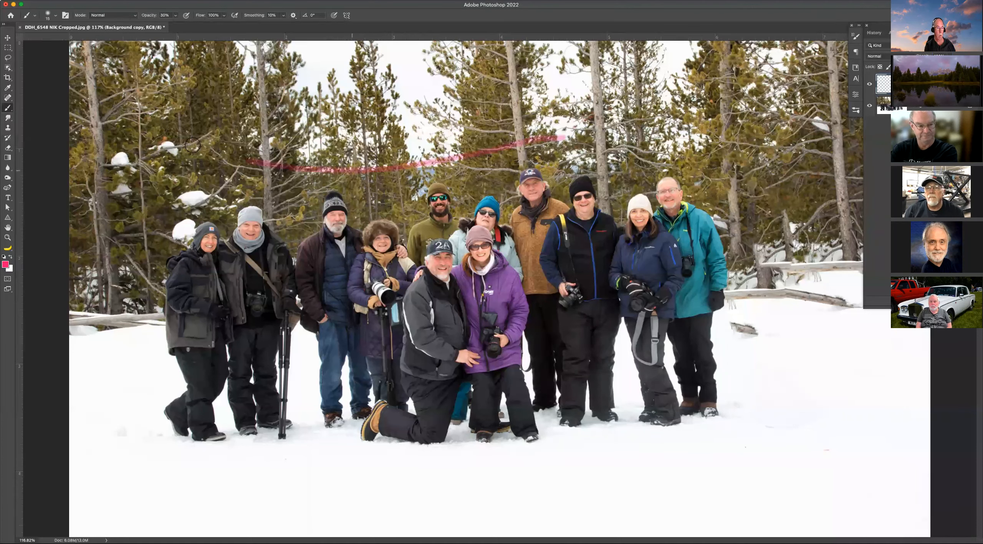
pyautogui.moveTo(81, 298)
pyautogui.mouseDown()
pyautogui.moveTo(92, 445)
pyautogui.moveTo(296, 496)
pyautogui.moveTo(736, 446)
pyautogui.mouseUp()
pyautogui.moveTo(761, 398)
pyautogui.mouseDown()
pyautogui.moveTo(746, 195)
pyautogui.moveTo(711, 122)
pyautogui.moveTo(645, 84)
pyautogui.moveTo(565, 105)
pyautogui.moveTo(562, 132)
pyautogui.mouseUp()
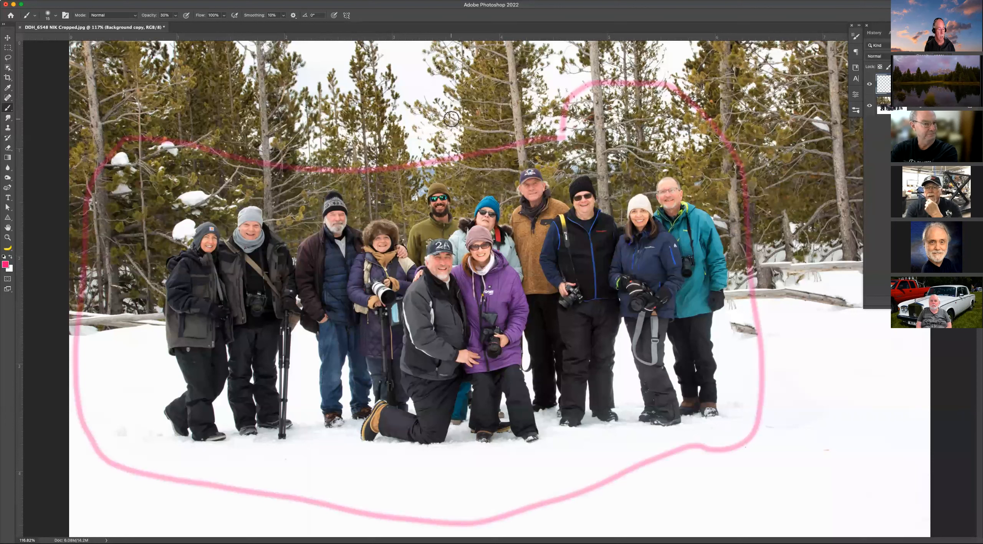
# Set the brush opacity to 100% and paint zigzag strokes over the trees and the snow.
pyautogui.press('0')
pyautogui.moveTo(417, 123)
pyautogui.mouseDown()
pyautogui.moveTo(384, 126)
pyautogui.moveTo(368, 151)
pyautogui.moveTo(417, 163)
pyautogui.mouseUp()
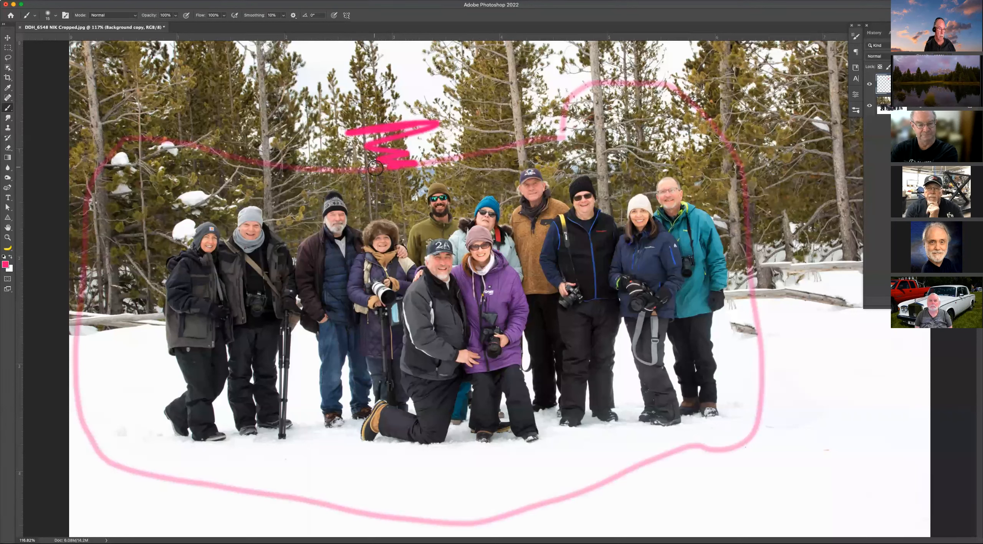
pyautogui.moveTo(350, 477)
pyautogui.mouseDown()
pyautogui.moveTo(431, 470)
pyautogui.moveTo(430, 511)
pyautogui.moveTo(470, 530)
pyautogui.moveTo(532, 526)
pyautogui.mouseUp()
pyautogui.moveTo(768, 376)
pyautogui.mouseDown()
pyautogui.moveTo(753, 397)
pyautogui.moveTo(746, 467)
pyautogui.mouseUp()
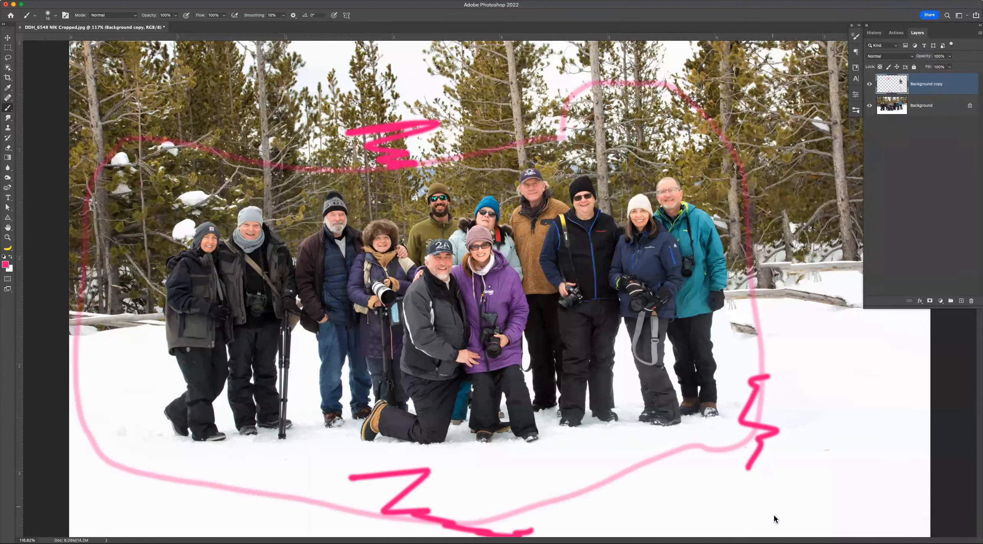
# Show the History panel and paint several more short Brush strokes over the trees.
pyautogui.click(875, 33)
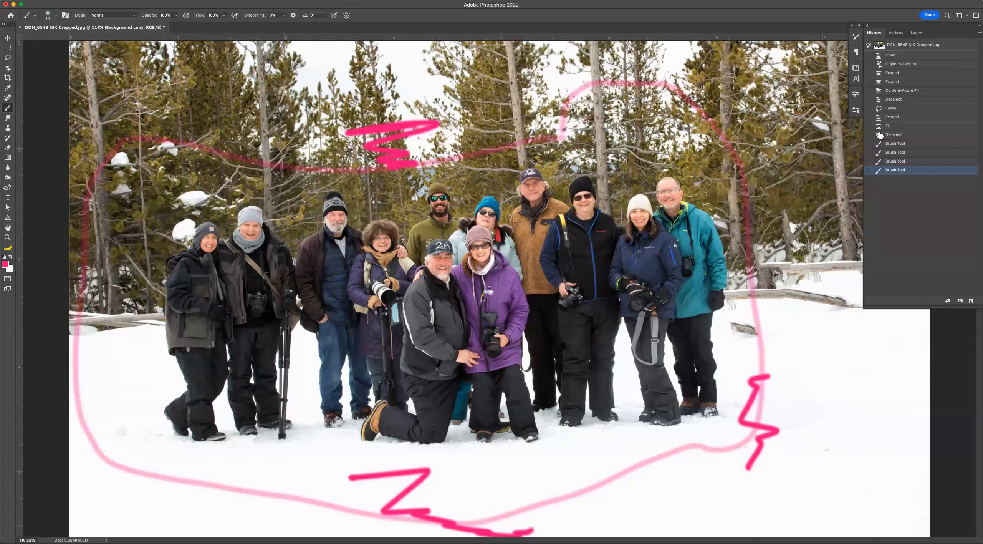
pyautogui.moveTo(696, 90); pyautogui.dragTo(639, 136)
pyautogui.moveTo(730, 116); pyautogui.dragTo(695, 142)
pyautogui.moveTo(542, 102); pyautogui.dragTo(570, 128)
pyautogui.moveTo(508, 125); pyautogui.dragTo(503, 128)
pyautogui.moveTo(251, 127)
pyautogui.mouseDown()
pyautogui.moveTo(215, 133)
pyautogui.moveTo(203, 152)
pyautogui.mouseUp()
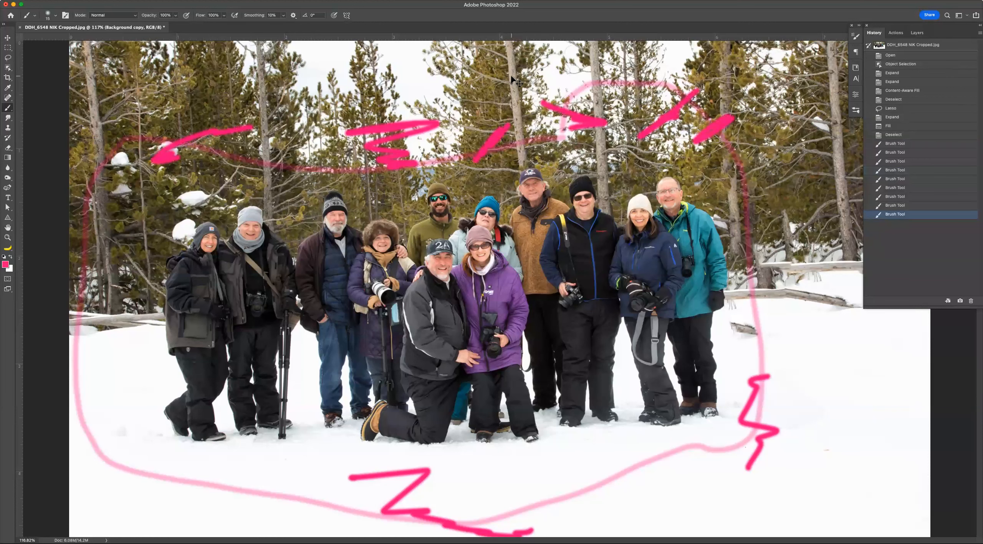
# Open Preferences and check the History States setting in the Performance section.
pyautogui.press('i')
pyautogui.press('super+k')
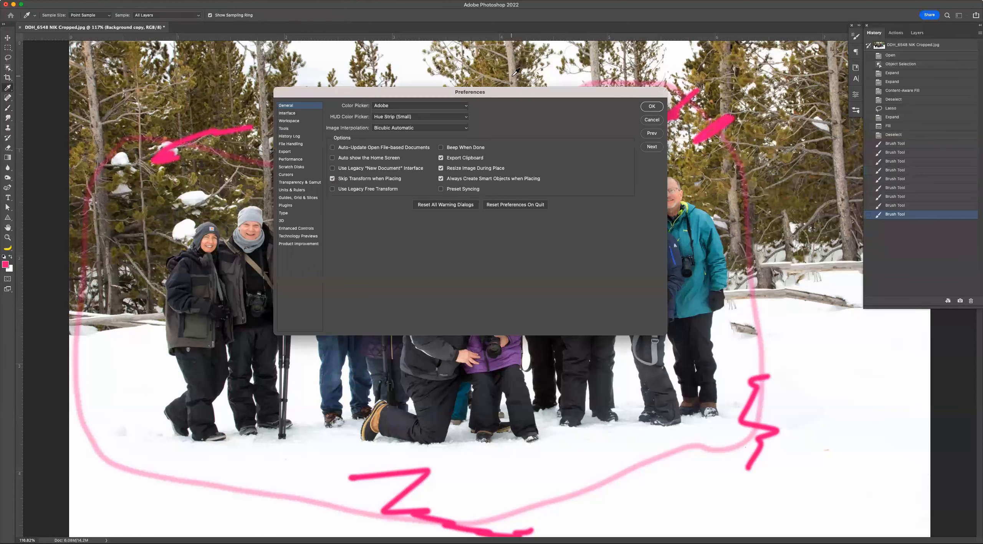
pyautogui.click(301, 145)
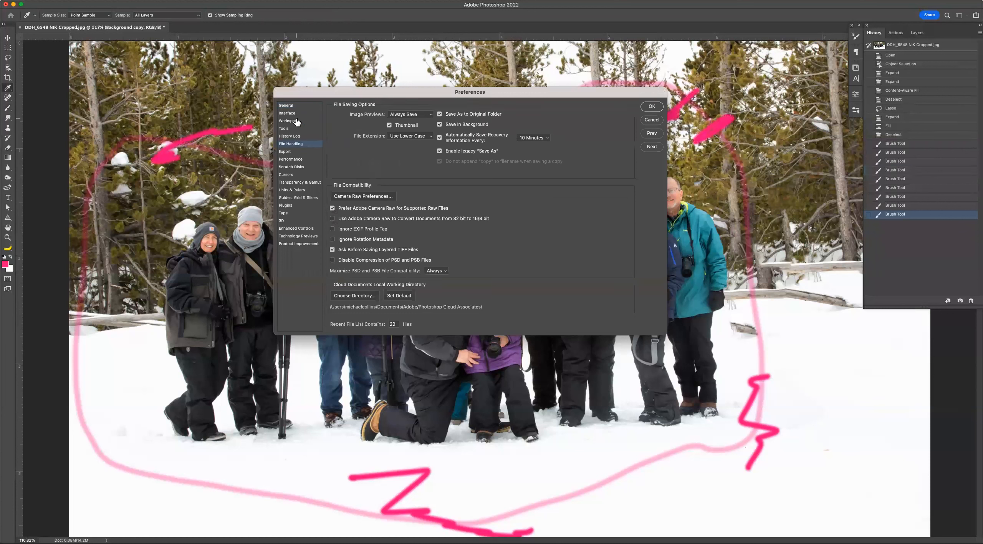
pyautogui.click(300, 160)
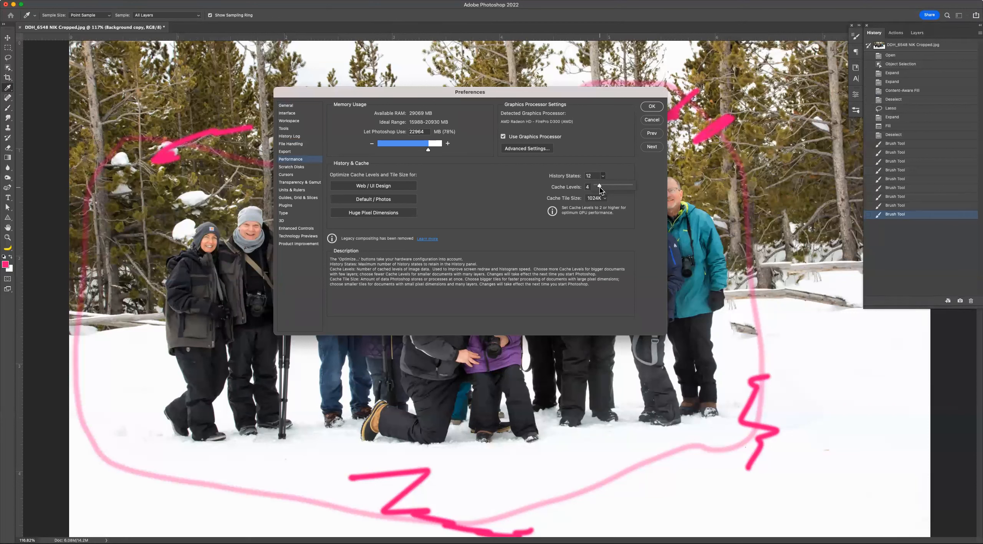
pyautogui.click(651, 107)
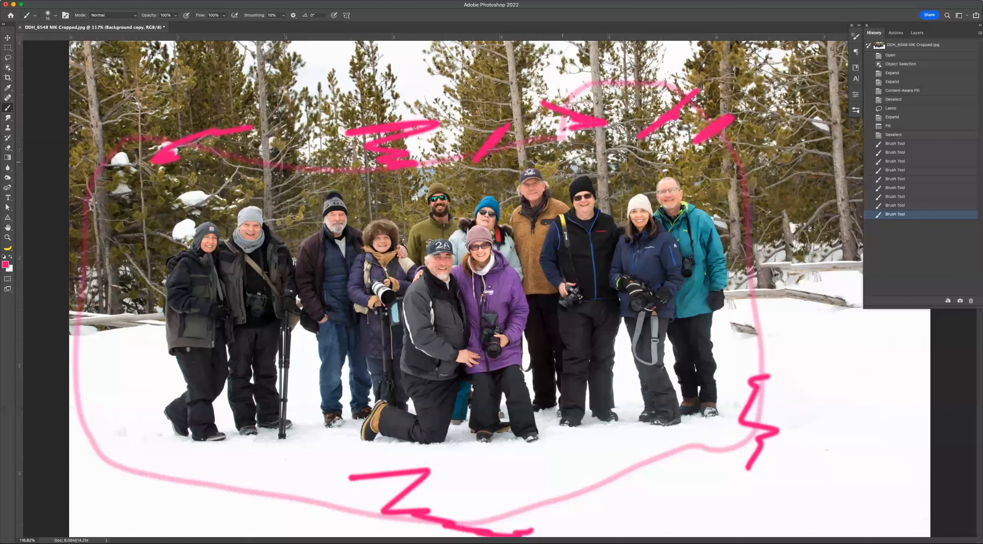
# Paint several more Brush strokes over the treetops above the group.
pyautogui.moveTo(367, 132); pyautogui.dragTo(478, 122)
pyautogui.moveTo(317, 120); pyautogui.dragTo(343, 113)
pyautogui.moveTo(372, 103); pyautogui.dragTo(380, 113)
pyautogui.moveTo(403, 96); pyautogui.dragTo(397, 113)
pyautogui.moveTo(417, 96); pyautogui.dragTo(417, 120)
pyautogui.moveTo(441, 103); pyautogui.dragTo(441, 123)
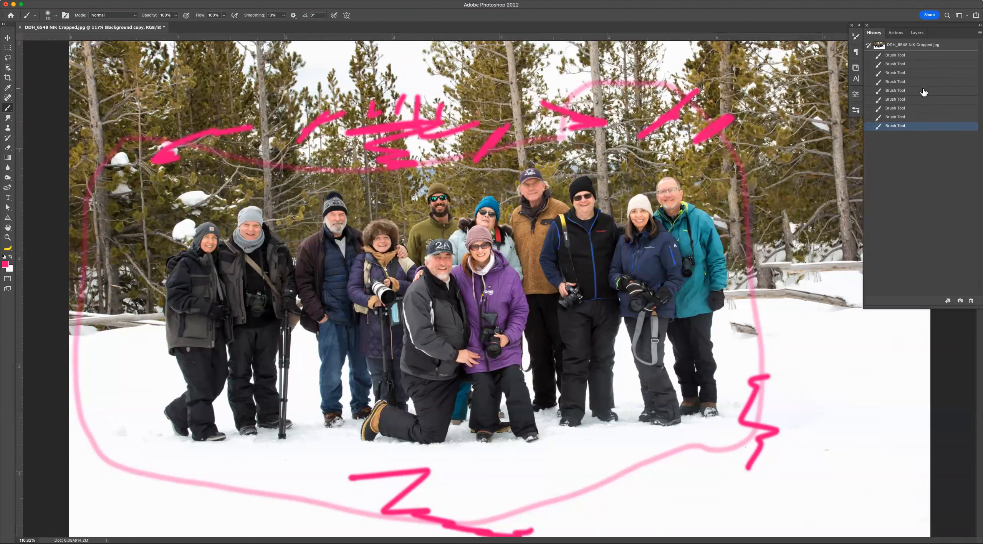
pyautogui.moveTo(607, 81)
pyautogui.mouseDown()
pyautogui.moveTo(555, 103)
pyautogui.moveTo(447, 108)
pyautogui.mouseUp()
# Clone over a few spots in the trees with the Clone Stamp tool.
pyautogui.press('s')
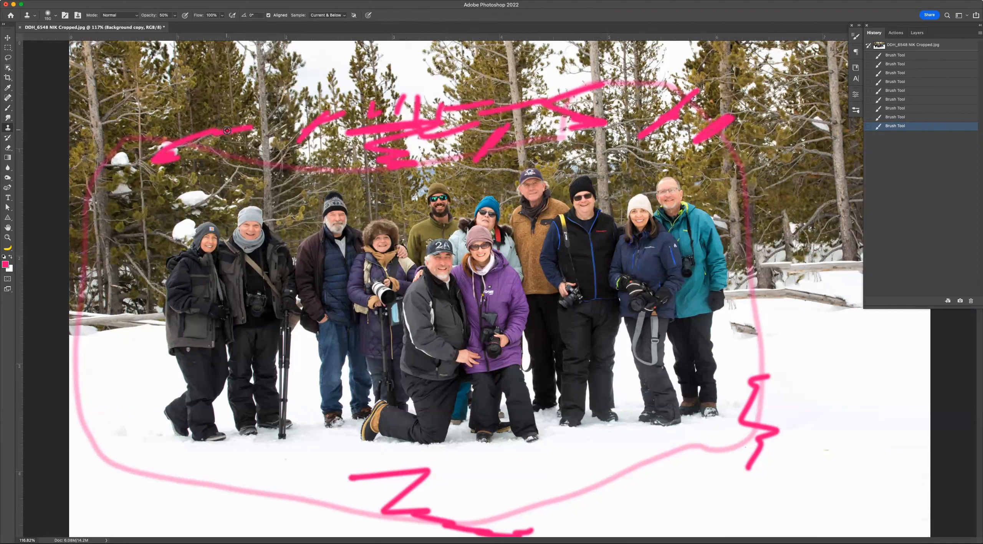
pyautogui.moveTo(252, 122); pyautogui.dragTo(270, 122)
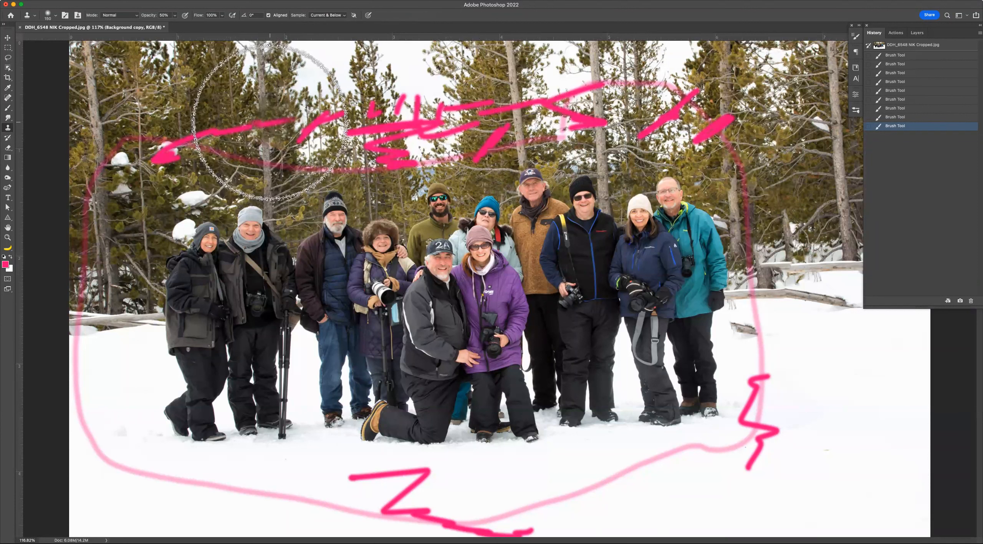
pyautogui.click(270, 121)
pyautogui.click(294, 118)
pyautogui.click(295, 114)
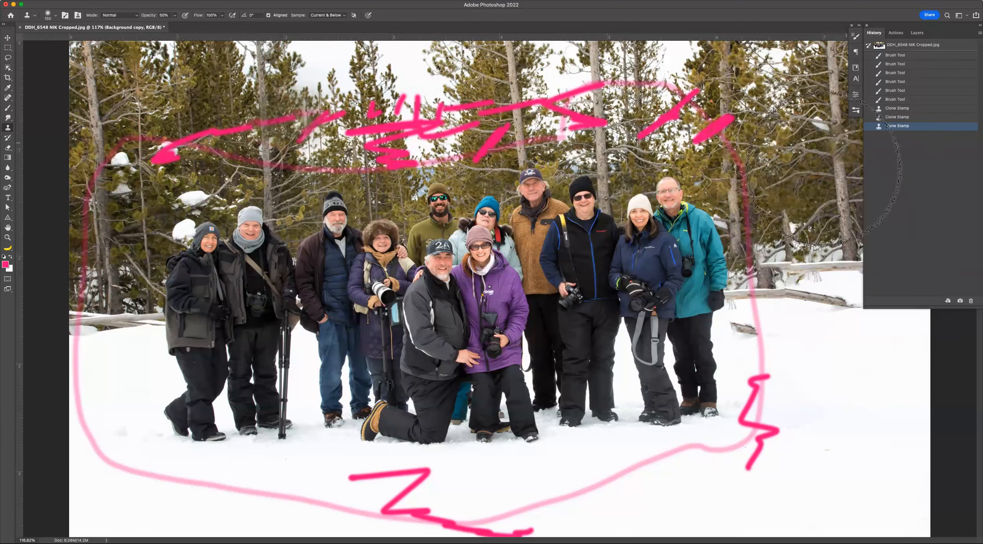
# Shrink the brush and paint with the History Brush over the removed man's area to restore him.
pyautogui.press('[')
pyautogui.press('[')
pyautogui.press('y')
pyautogui.press('[')
pyautogui.press('[')
pyautogui.press('[')
pyautogui.press('[')
pyautogui.moveTo(726, 183)
pyautogui.mouseDown()
pyautogui.moveTo(743, 168)
pyautogui.moveTo(736, 185)
pyautogui.moveTo(745, 209)
pyautogui.moveTo(721, 219)
pyautogui.moveTo(734, 207)
pyautogui.moveTo(770, 238)
pyautogui.moveTo(758, 195)
pyautogui.moveTo(777, 269)
pyautogui.moveTo(776, 409)
pyautogui.moveTo(749, 417)
pyautogui.moveTo(752, 395)
pyautogui.moveTo(729, 384)
pyautogui.moveTo(765, 348)
pyautogui.moveTo(751, 268)
pyautogui.moveTo(757, 286)
pyautogui.moveTo(758, 245)
pyautogui.moveTo(746, 324)
pyautogui.moveTo(724, 276)
pyautogui.moveTo(741, 373)
pyautogui.moveTo(782, 396)
pyautogui.moveTo(783, 359)
pyautogui.moveTo(758, 269)
pyautogui.mouseUp()
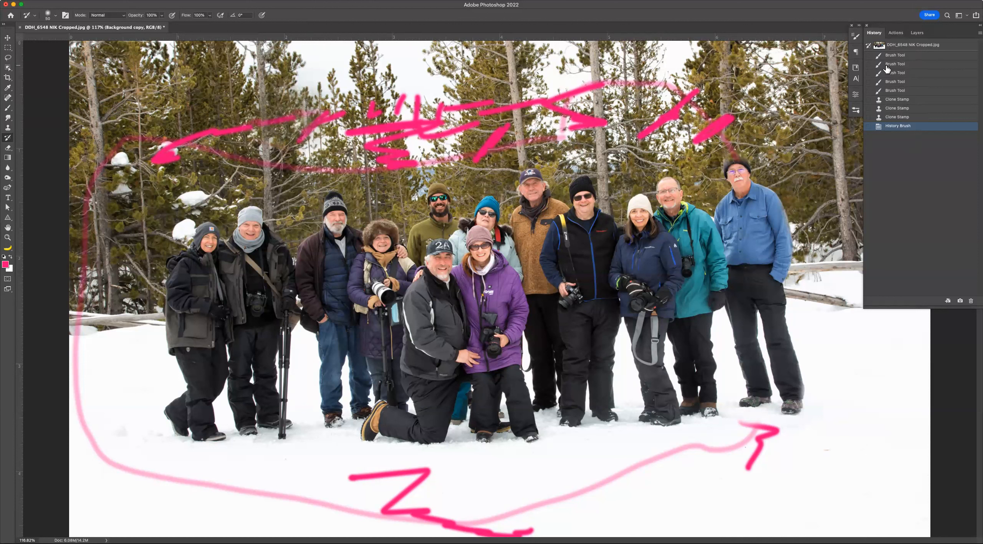
# Step to an earlier history state and back, then paint more History Brush strokes over the man.
pyautogui.click(904, 56)
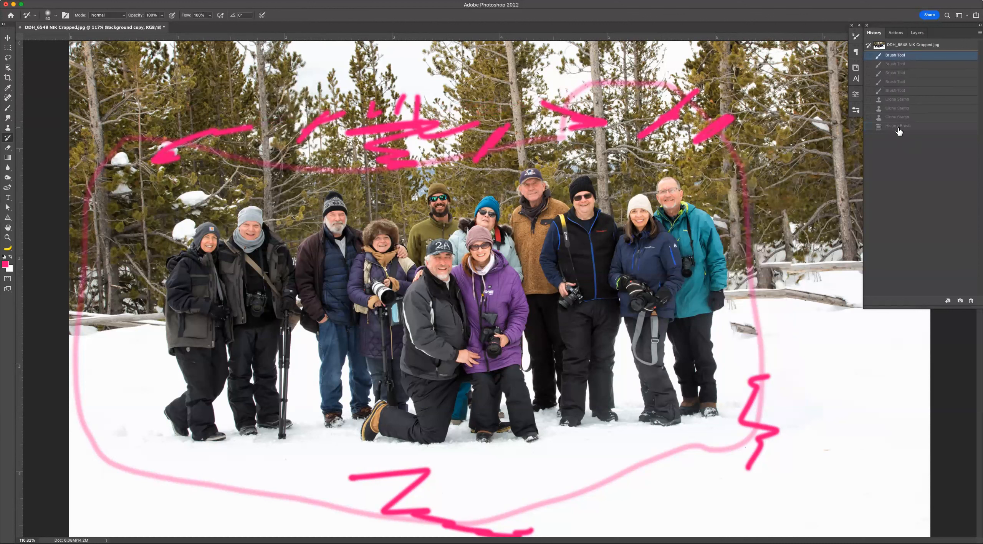
pyautogui.click(897, 127)
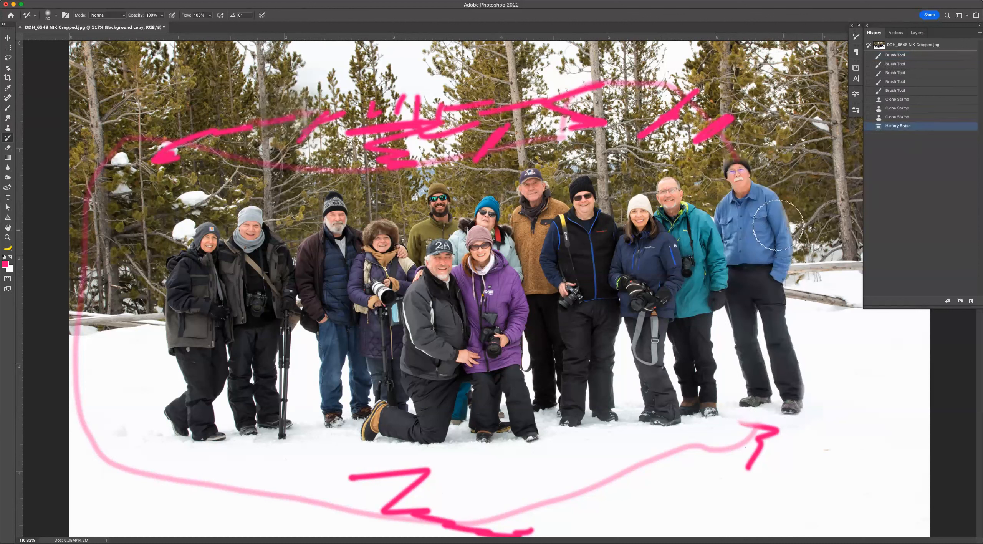
pyautogui.moveTo(782, 228)
pyautogui.mouseDown()
pyautogui.moveTo(780, 253)
pyautogui.moveTo(750, 236)
pyautogui.mouseUp()
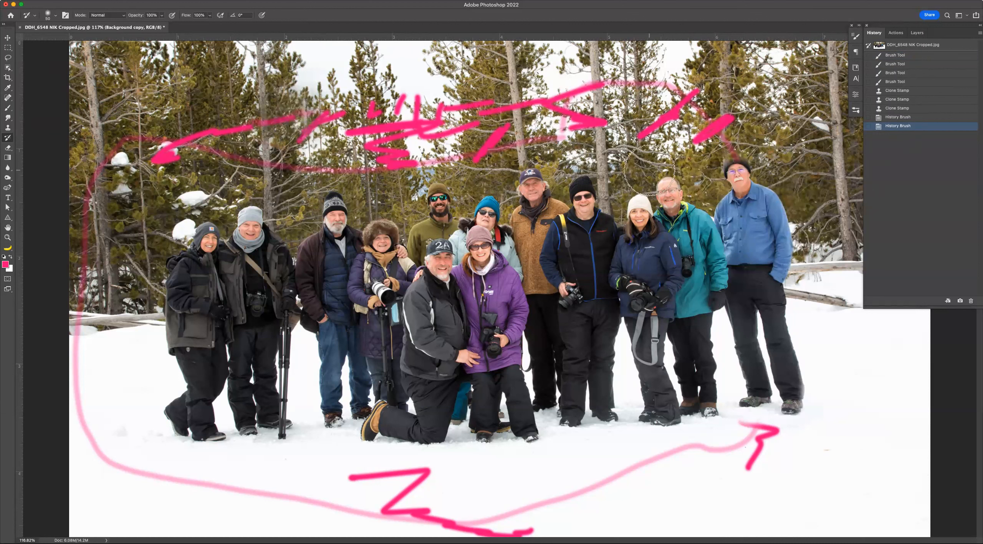
pyautogui.moveTo(718, 169)
pyautogui.mouseDown()
pyautogui.moveTo(736, 157)
pyautogui.moveTo(733, 172)
pyautogui.moveTo(743, 159)
pyautogui.moveTo(735, 168)
pyautogui.mouseUp()
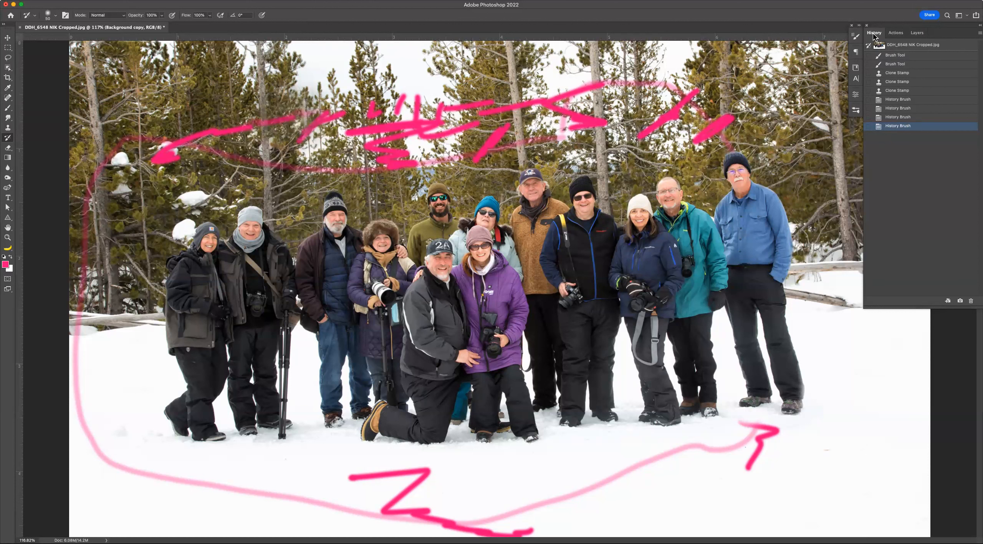
# Compare the original document snapshot with the latest history state.
pyautogui.click(934, 47)
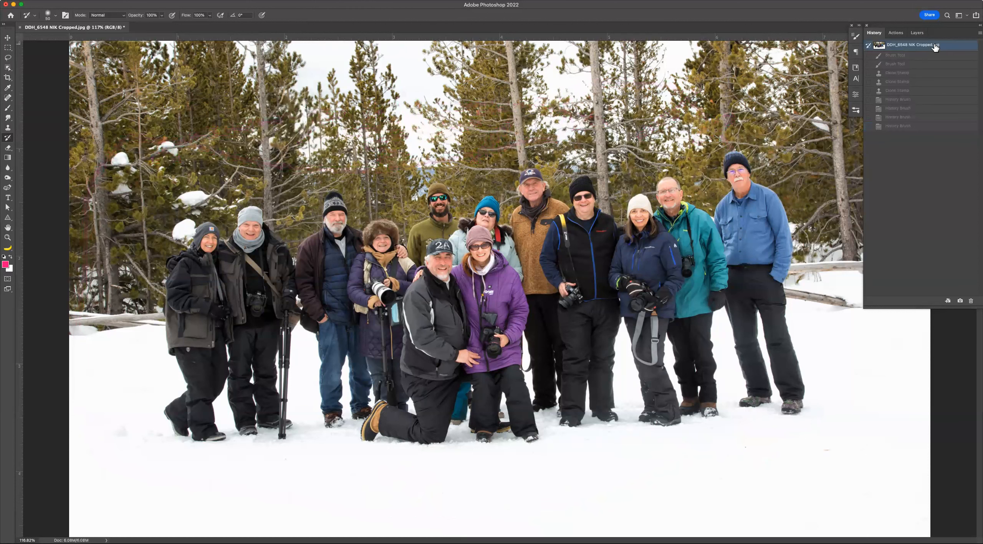
pyautogui.click(912, 127)
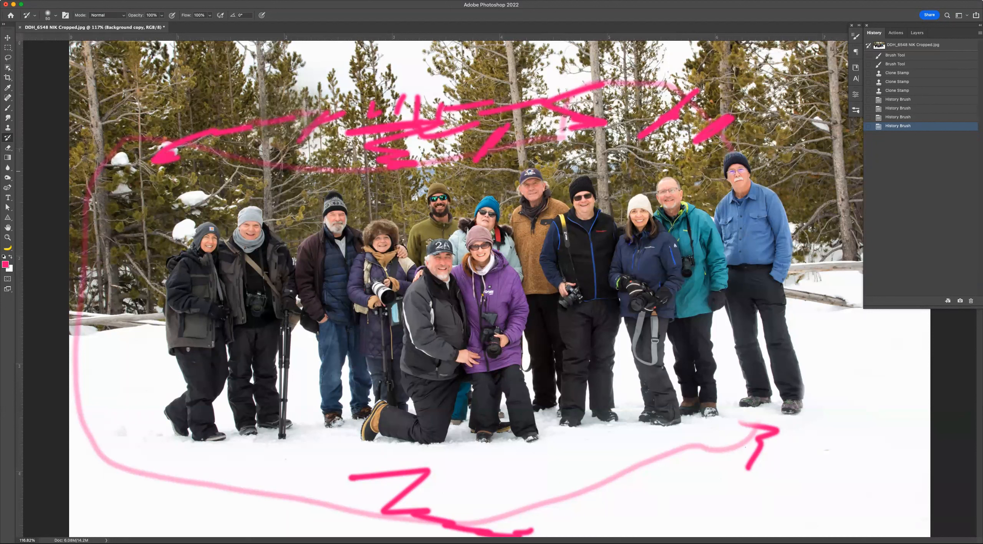
# Paint a History Brush stroke over a pink mark in the upper trees, then take a new snapshot.
pyautogui.moveTo(696, 139)
pyautogui.mouseDown()
pyautogui.moveTo(731, 120)
pyautogui.moveTo(722, 118)
pyautogui.mouseUp()
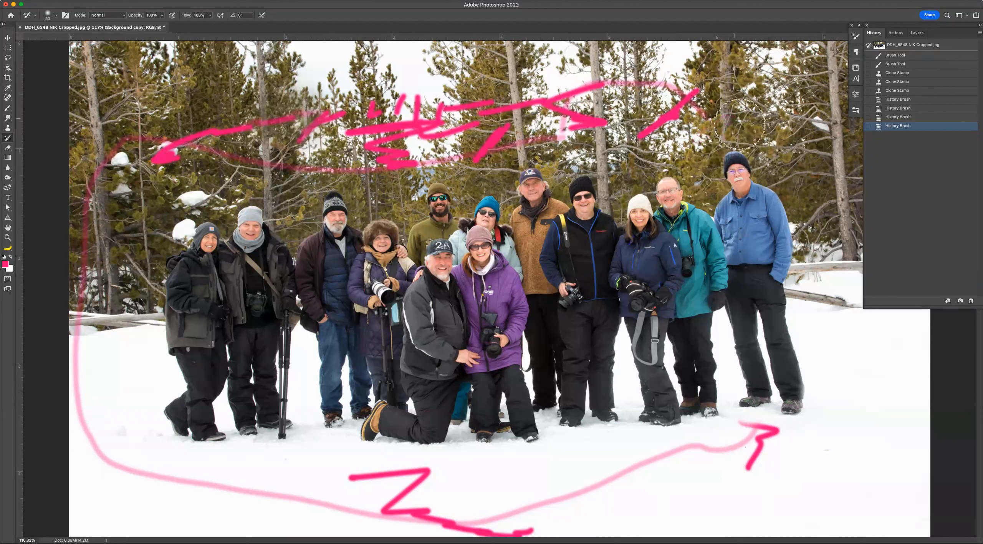
pyautogui.click(960, 302)
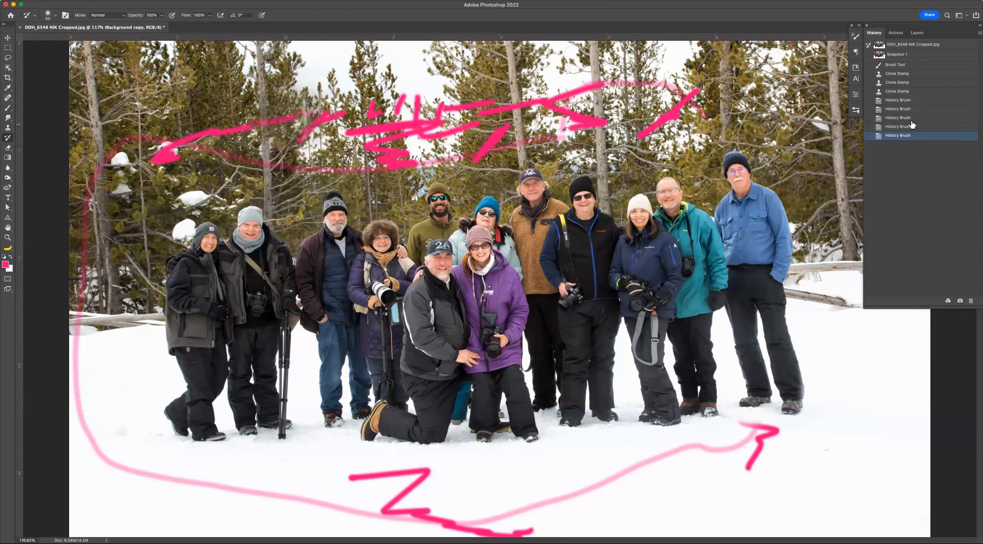
# Go back to the last Clone Stamp state, take a snapshot of it and name it Mikie Gone.
pyautogui.click(906, 92)
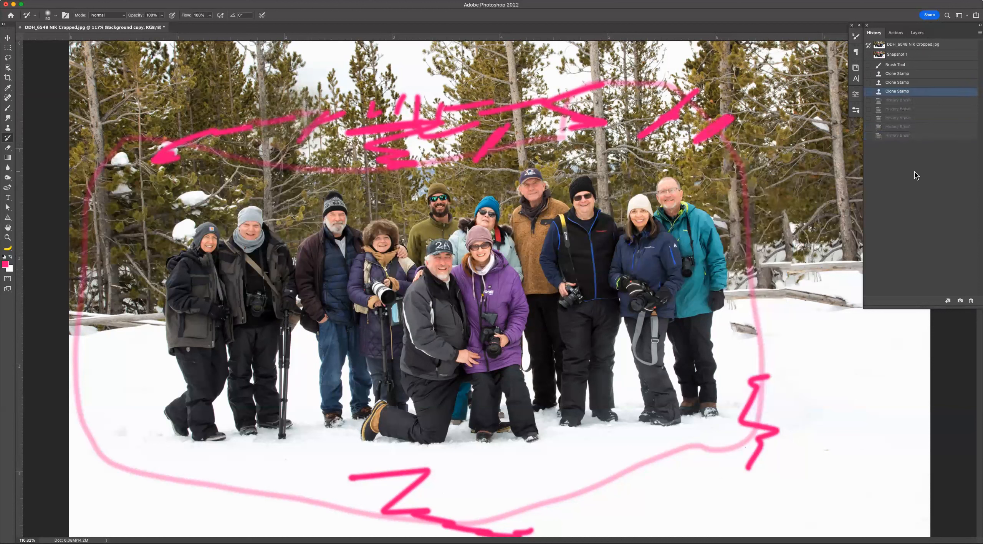
pyautogui.click(959, 302)
pyautogui.doubleClick(897, 63)
pyautogui.write('Mikie Gone')
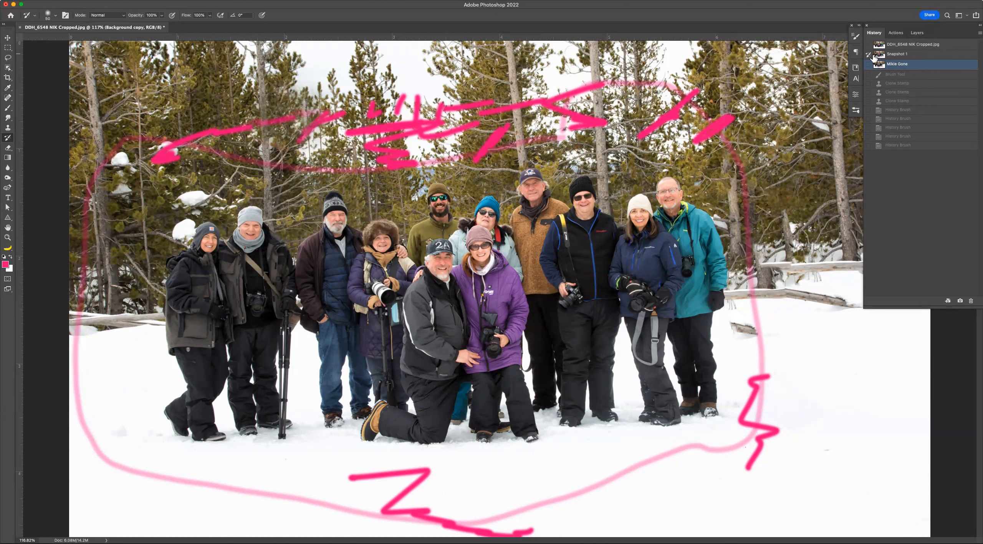
# Paint with the History Brush over the removed man's area to bring him back.
pyautogui.moveTo(737, 181)
pyautogui.mouseDown()
pyautogui.moveTo(758, 167)
pyautogui.moveTo(736, 185)
pyautogui.moveTo(804, 214)
pyautogui.moveTo(764, 229)
pyautogui.moveTo(718, 213)
pyautogui.moveTo(794, 180)
pyautogui.moveTo(756, 157)
pyautogui.moveTo(701, 244)
pyautogui.moveTo(765, 298)
pyautogui.moveTo(741, 293)
pyautogui.moveTo(757, 205)
pyautogui.moveTo(762, 327)
pyautogui.moveTo(708, 430)
pyautogui.moveTo(796, 392)
pyautogui.moveTo(752, 354)
pyautogui.moveTo(786, 359)
pyautogui.moveTo(791, 315)
pyautogui.moveTo(779, 305)
pyautogui.moveTo(800, 341)
pyautogui.moveTo(787, 375)
pyautogui.moveTo(785, 335)
pyautogui.moveTo(791, 396)
pyautogui.mouseUp()
pyautogui.moveTo(754, 434); pyautogui.dragTo(763, 445)
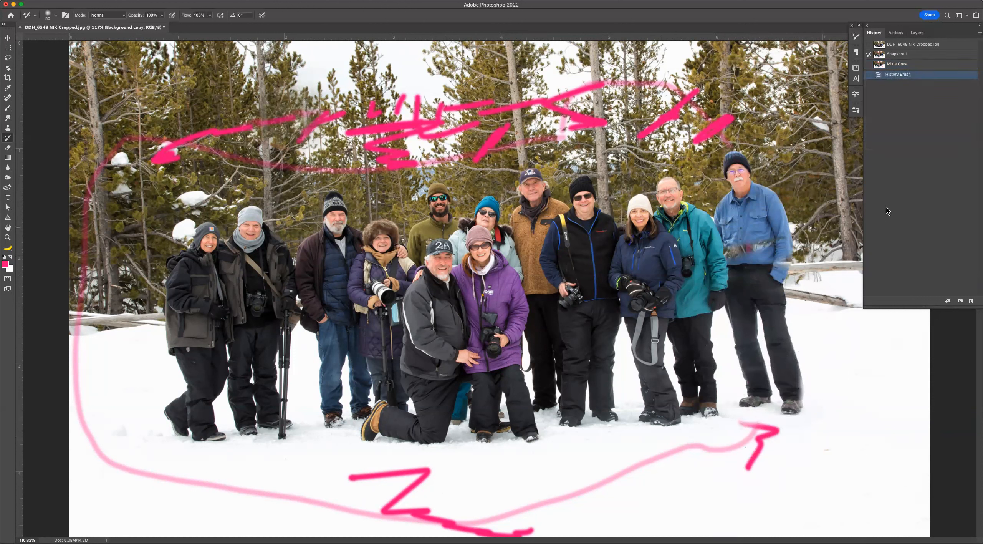
# Return to the Mikie Gone snapshot, set it as the History Brush source and paint over the man's area.
pyautogui.click(914, 68)
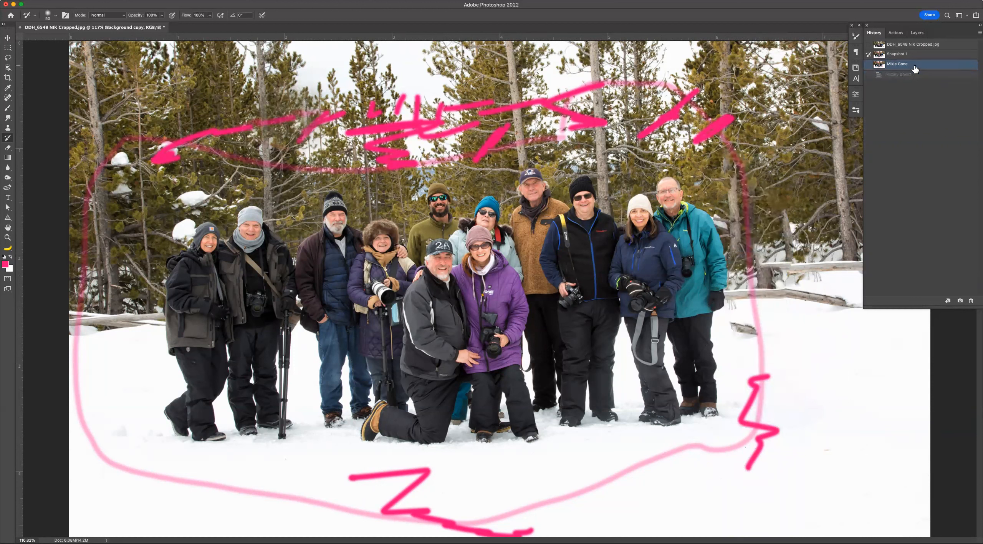
pyautogui.click(868, 64)
pyautogui.moveTo(748, 388)
pyautogui.mouseDown()
pyautogui.moveTo(740, 396)
pyautogui.moveTo(777, 313)
pyautogui.mouseUp()
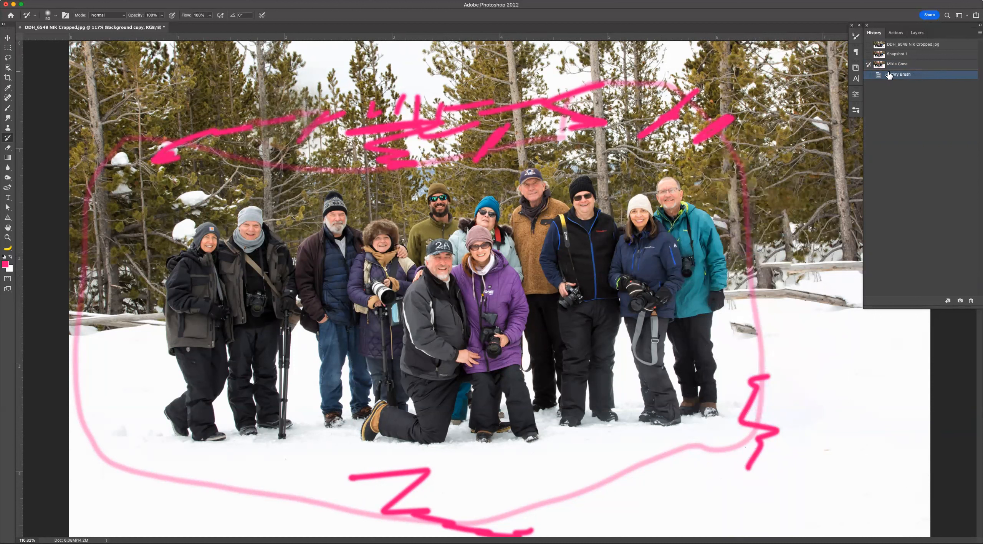
# Set the original opened state as the History Brush source and return the document to it.
pyautogui.click(868, 45)
pyautogui.click(922, 45)
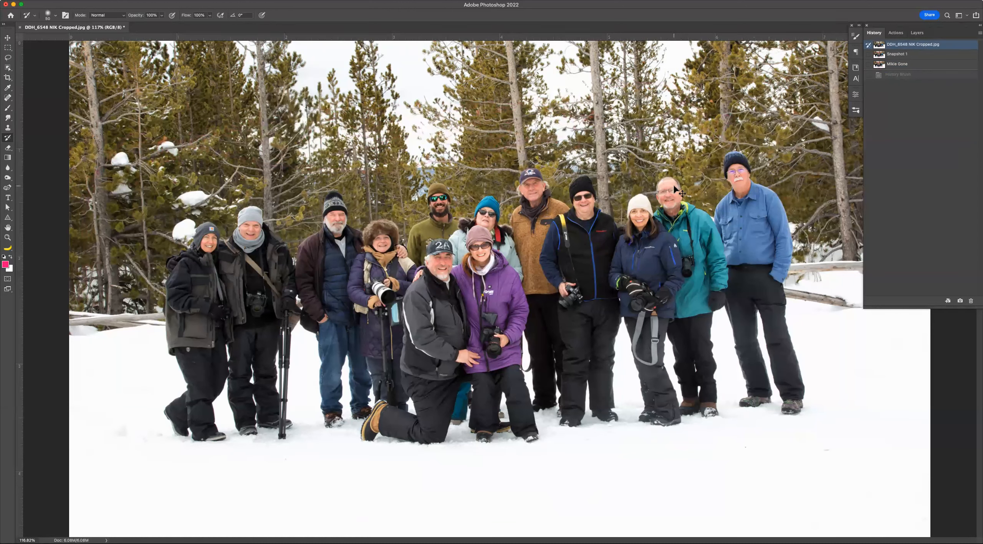
# Crop the photo closer around the group of people, trimming the sides and top.
pyautogui.press('super+minus')
pyautogui.press('super+minus')
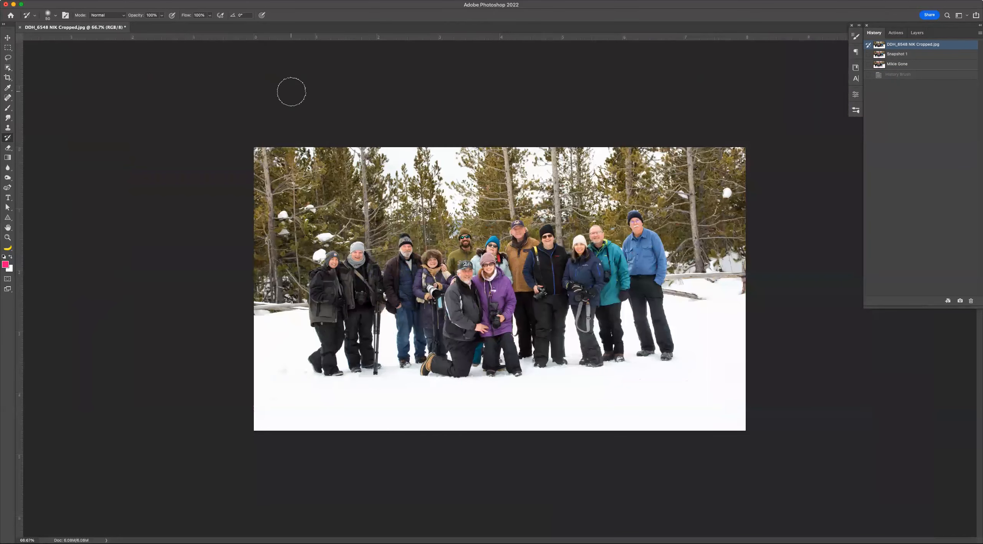
pyautogui.press('c')
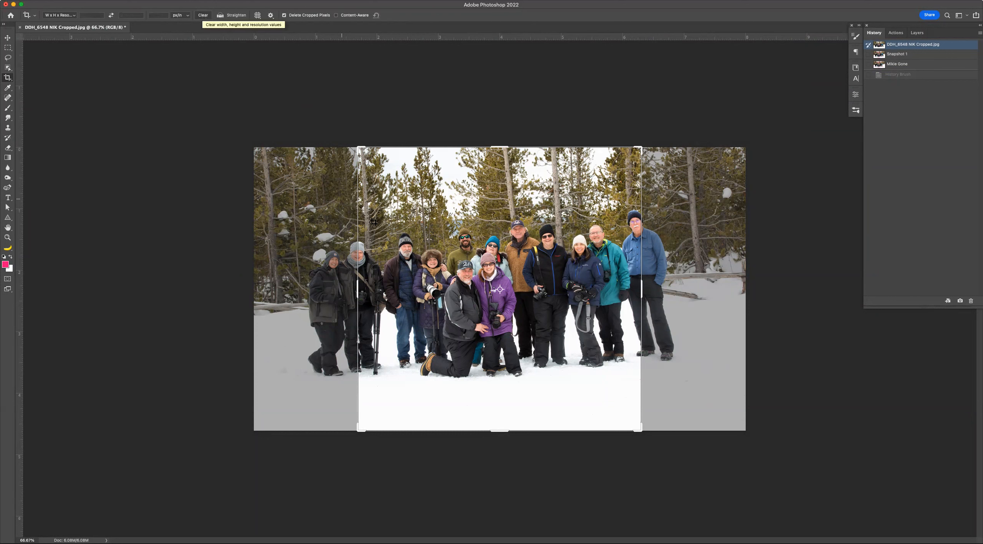
pyautogui.moveTo(367, 213); pyautogui.dragTo(368, 214)
pyautogui.moveTo(306, 194); pyautogui.dragTo(719, 394)
pyautogui.moveTo(606, 332); pyautogui.dragTo(631, 333)
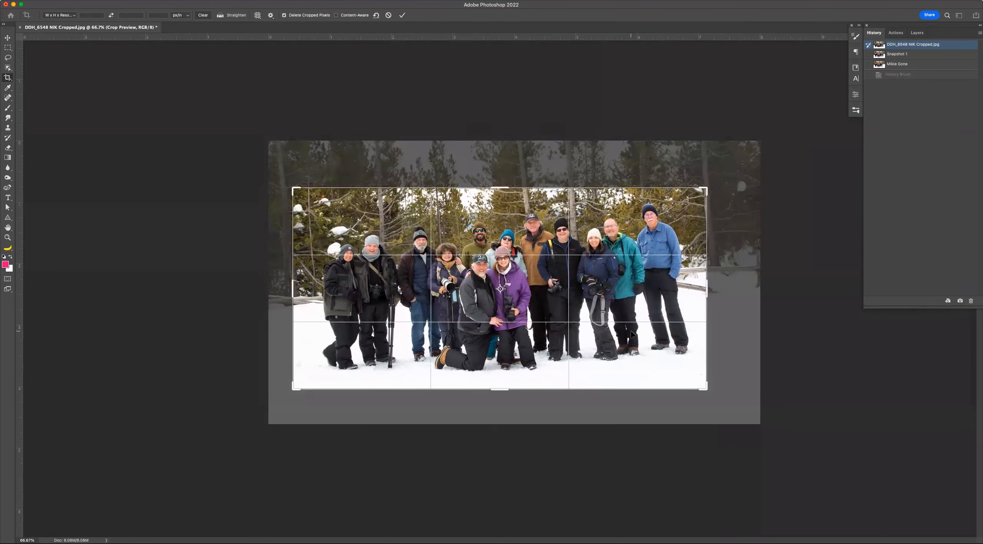
pyautogui.press('Return')
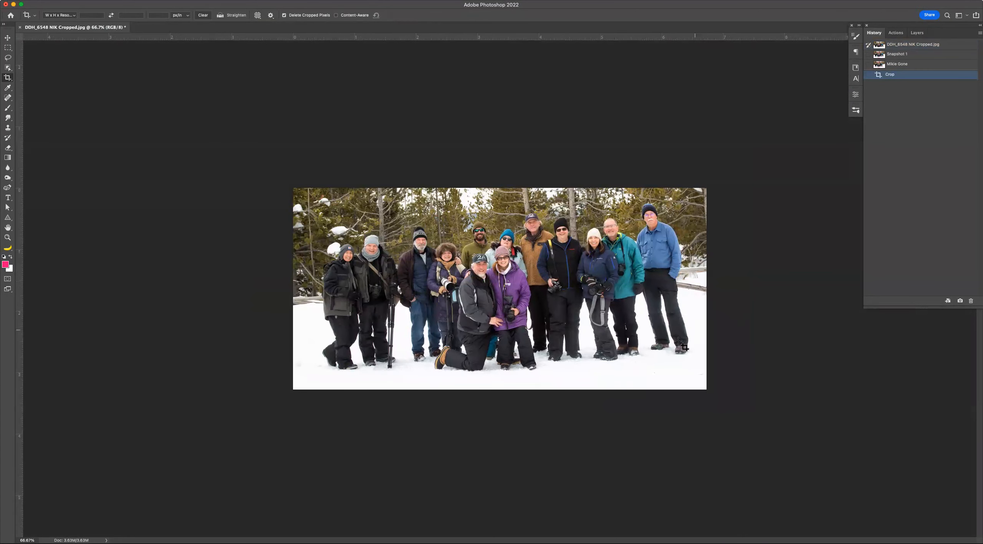
# Paint a series of pink Brush strokes across the group's legs and the snow.
pyautogui.press('b')
pyautogui.moveTo(640, 361)
pyautogui.mouseDown()
pyautogui.moveTo(567, 371)
pyautogui.moveTo(455, 363)
pyautogui.mouseUp()
pyautogui.moveTo(532, 329); pyautogui.dragTo(480, 329)
pyautogui.moveTo(492, 319); pyautogui.dragTo(434, 320)
pyautogui.moveTo(440, 318); pyautogui.dragTo(454, 321)
pyautogui.click(532, 320)
pyautogui.moveTo(564, 317); pyautogui.dragTo(555, 318)
pyautogui.moveTo(583, 313)
pyautogui.mouseDown()
pyautogui.moveTo(567, 318)
pyautogui.moveTo(626, 311)
pyautogui.mouseUp()
pyautogui.moveTo(647, 306); pyautogui.dragTo(670, 340)
pyautogui.moveTo(687, 308); pyautogui.dragTo(684, 334)
pyautogui.moveTo(653, 306); pyautogui.dragTo(369, 318)
pyautogui.moveTo(368, 307); pyautogui.dragTo(338, 331)
pyautogui.moveTo(360, 328); pyautogui.dragTo(378, 353)
pyautogui.moveTo(395, 345); pyautogui.dragTo(416, 365)
pyautogui.moveTo(463, 340); pyautogui.dragTo(504, 345)
pyautogui.moveTo(522, 329); pyautogui.dragTo(606, 333)
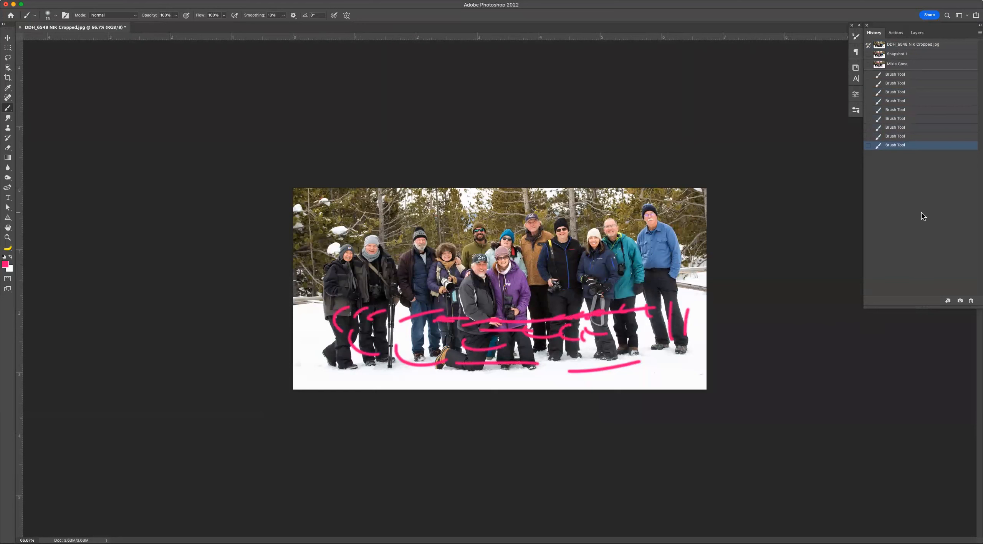
# Compare the original opened state with the latest brush state in the history list.
pyautogui.press('h')
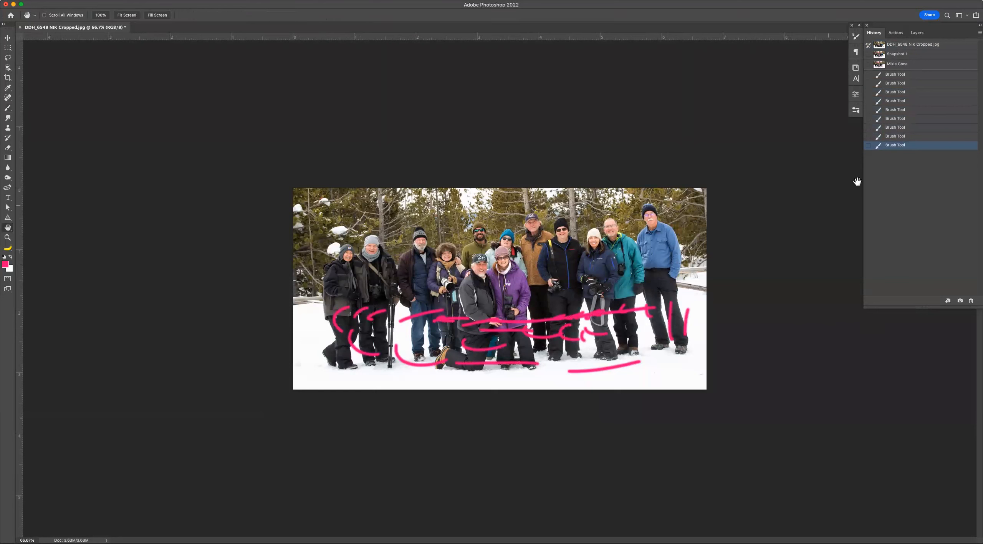
pyautogui.click(918, 45)
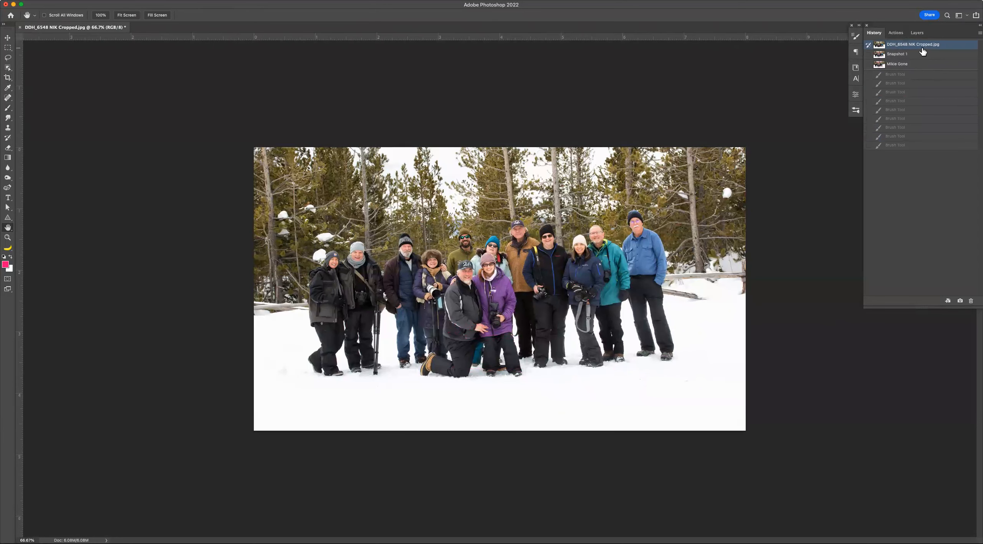
pyautogui.click(924, 147)
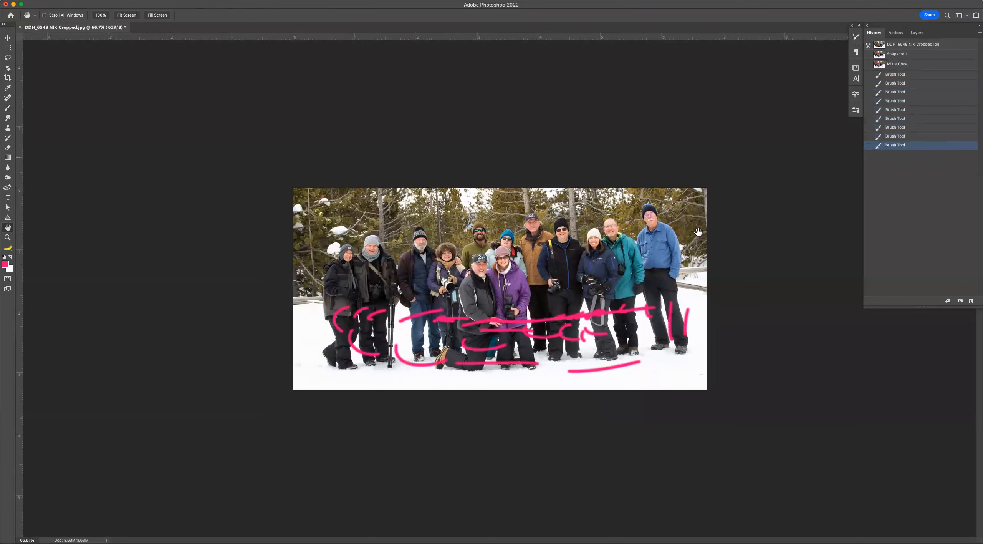
# Select the Mikie Gone snapshot, paint History Brush strokes over the removed man, then undo and redo the last stroke.
pyautogui.press('y')
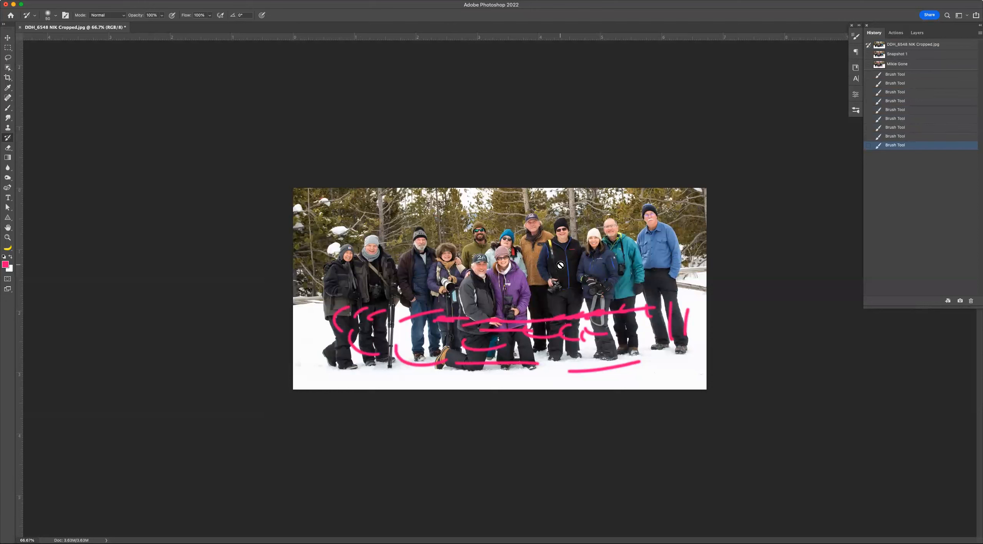
pyautogui.click(909, 65)
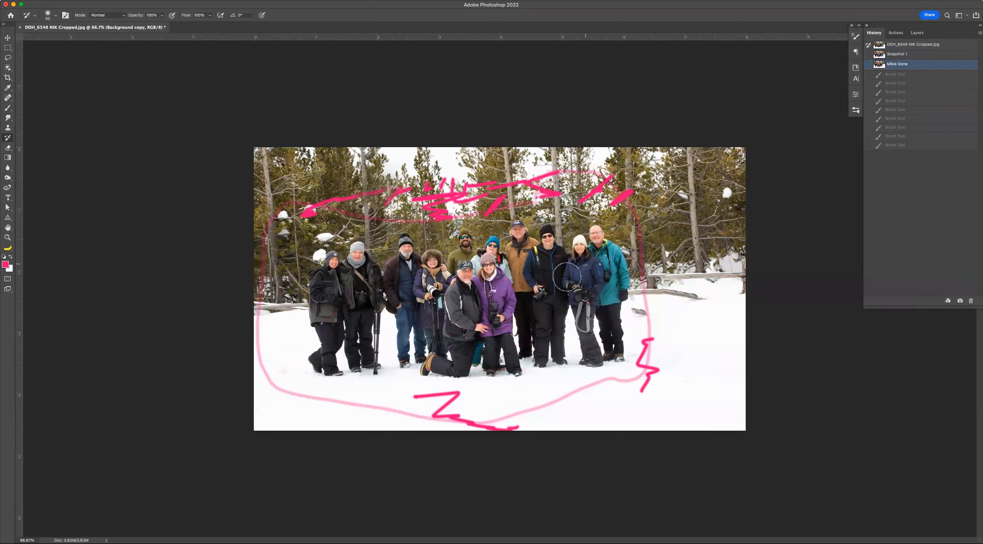
pyautogui.moveTo(557, 276)
pyautogui.mouseDown()
pyautogui.moveTo(536, 284)
pyautogui.moveTo(538, 276)
pyautogui.mouseUp()
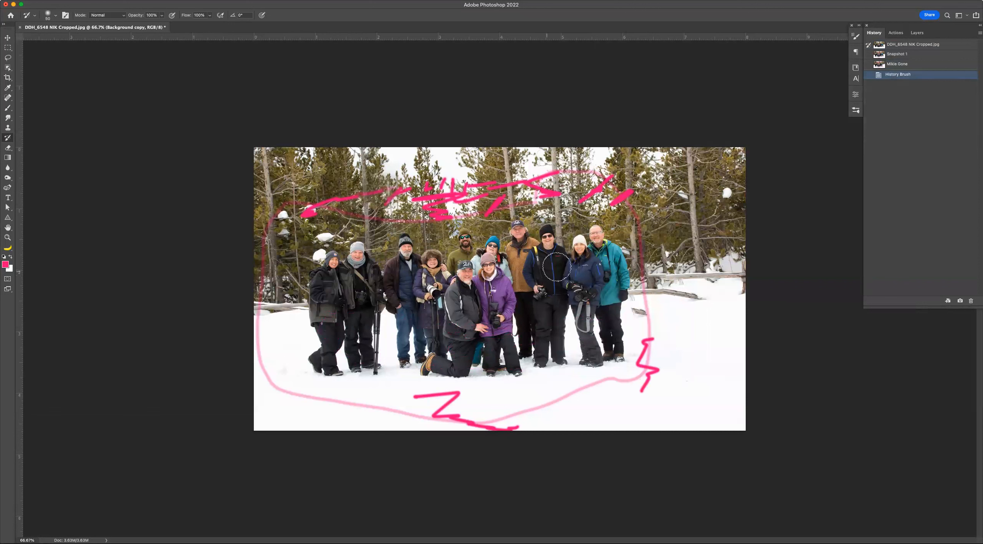
pyautogui.moveTo(680, 234)
pyautogui.mouseDown()
pyautogui.moveTo(645, 242)
pyautogui.moveTo(653, 261)
pyautogui.moveTo(668, 223)
pyautogui.moveTo(649, 272)
pyautogui.moveTo(602, 273)
pyautogui.mouseUp()
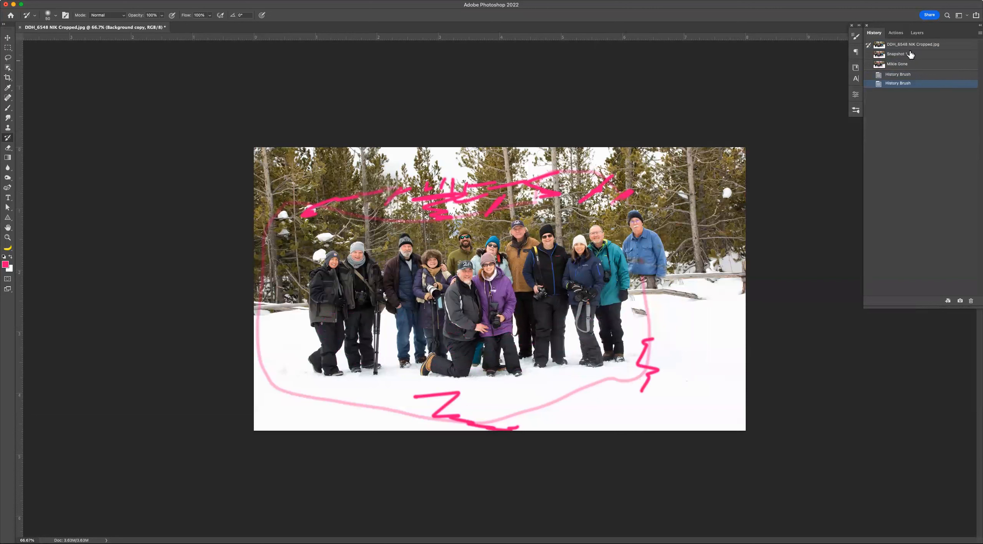
pyautogui.press('super+z')
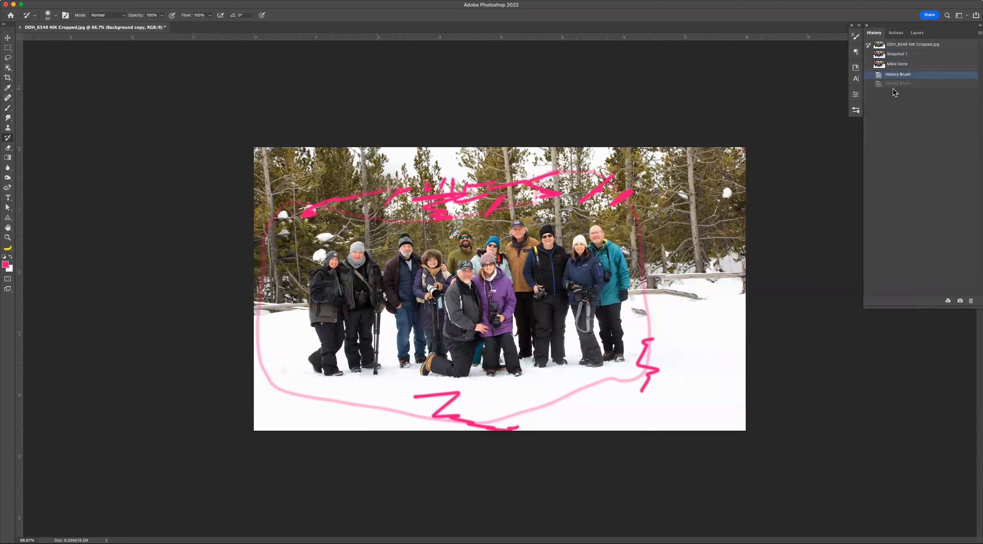
pyautogui.click(908, 86)
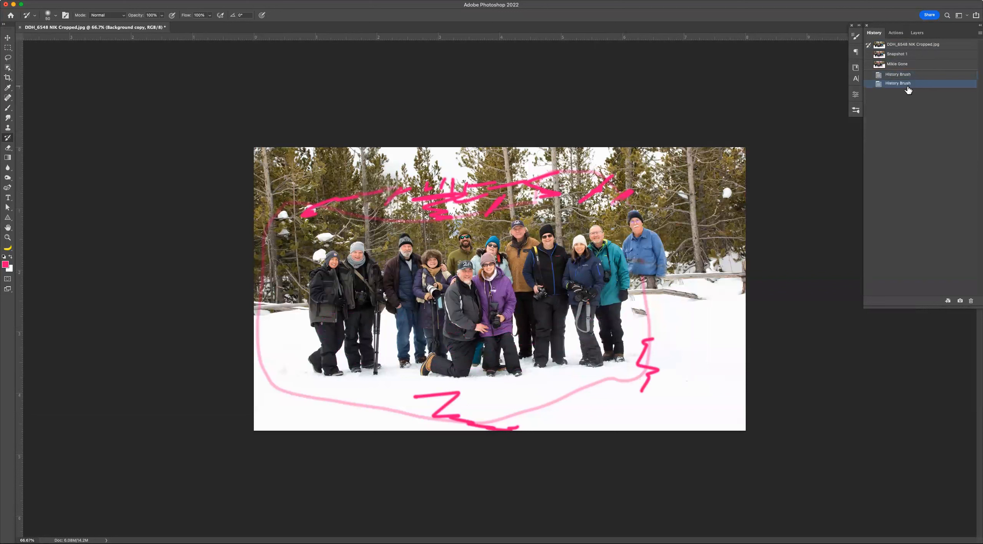
# Switch to Snapshot 1 and convert the image to Grayscale, flattening it and discarding colour information.
pyautogui.click(904, 54)
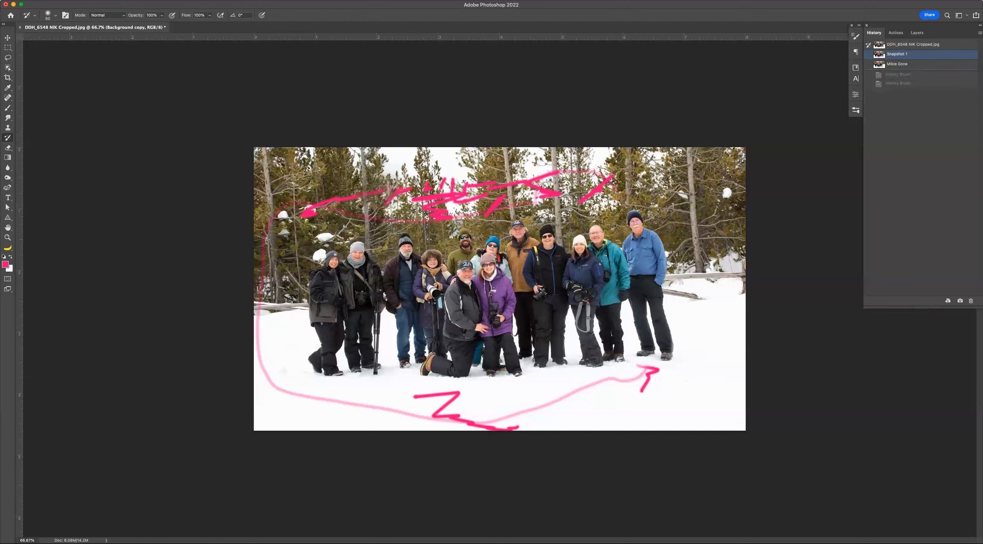
pyautogui.click(93, 1)
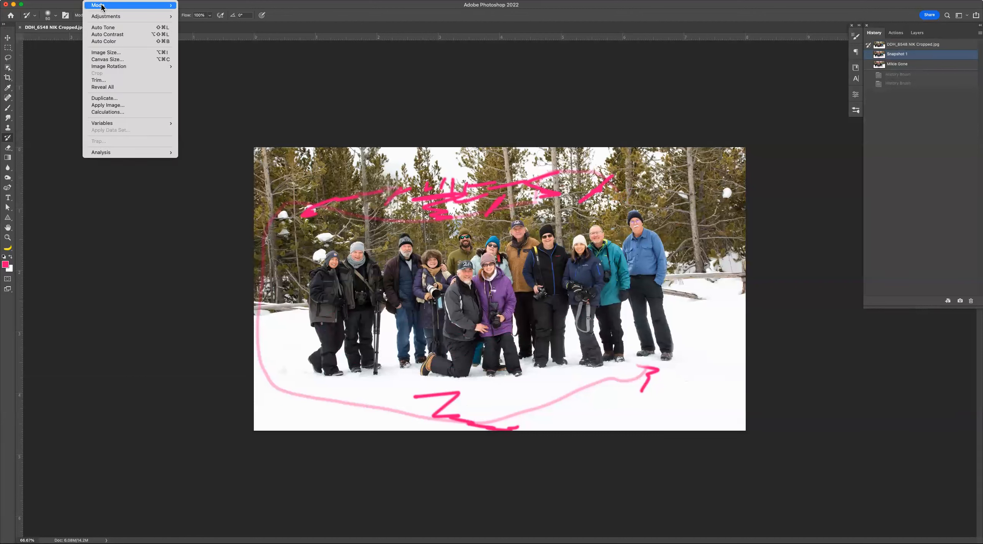
pyautogui.moveTo(102, 6)
pyautogui.click(196, 12)
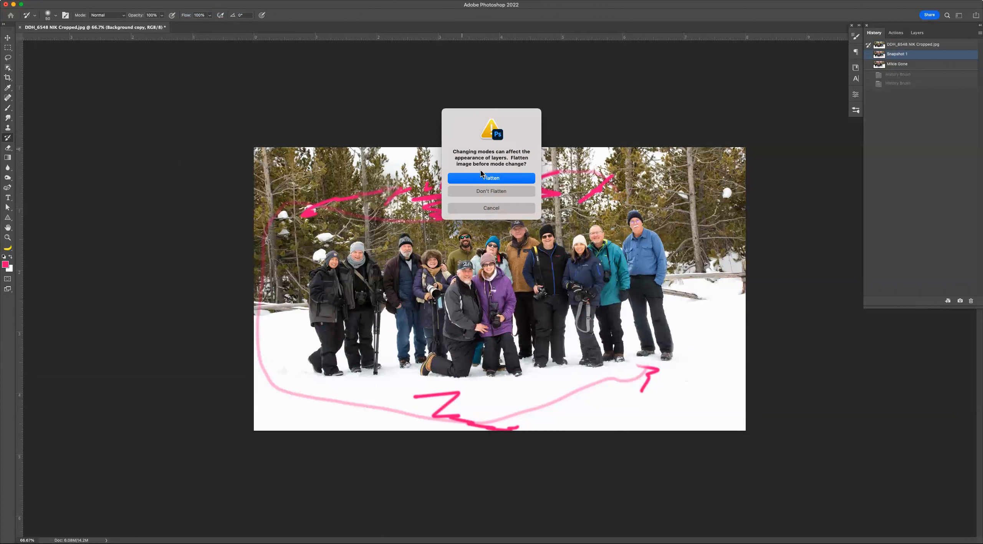
pyautogui.click(491, 179)
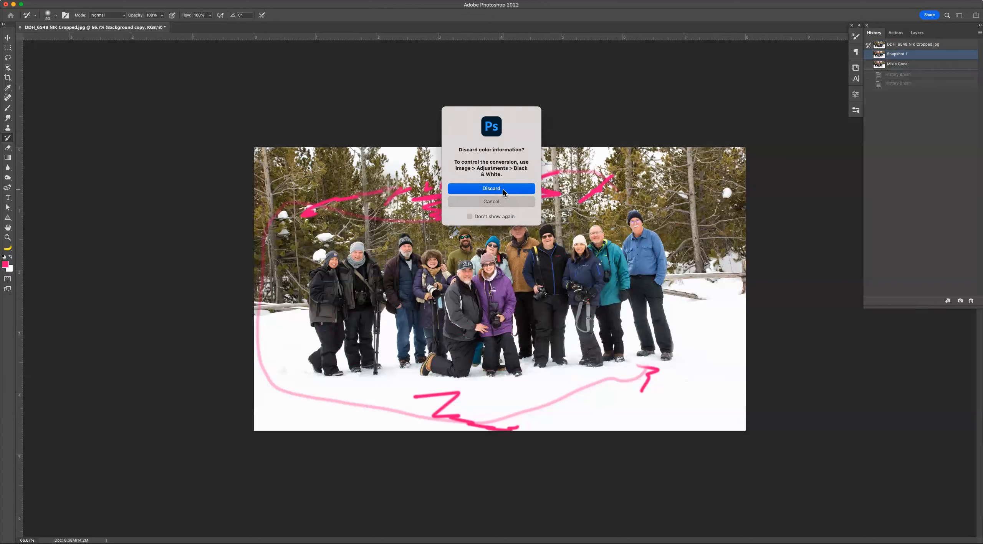
pyautogui.click(502, 188)
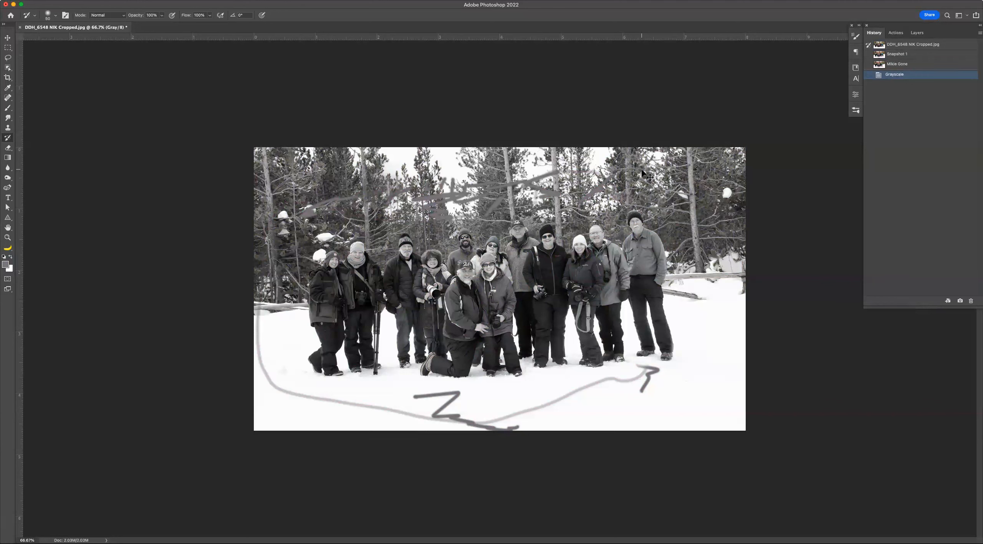
# Close the group photo without saving and pick the Object Selection tool on the snowmobile image.
pyautogui.press('super+w')
pyautogui.click(511, 195)
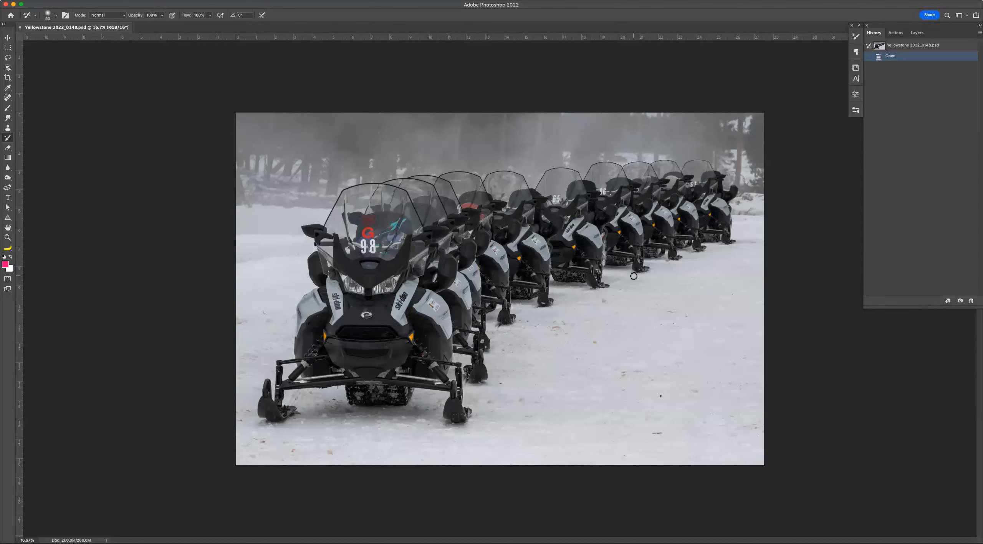
pyautogui.press('w')
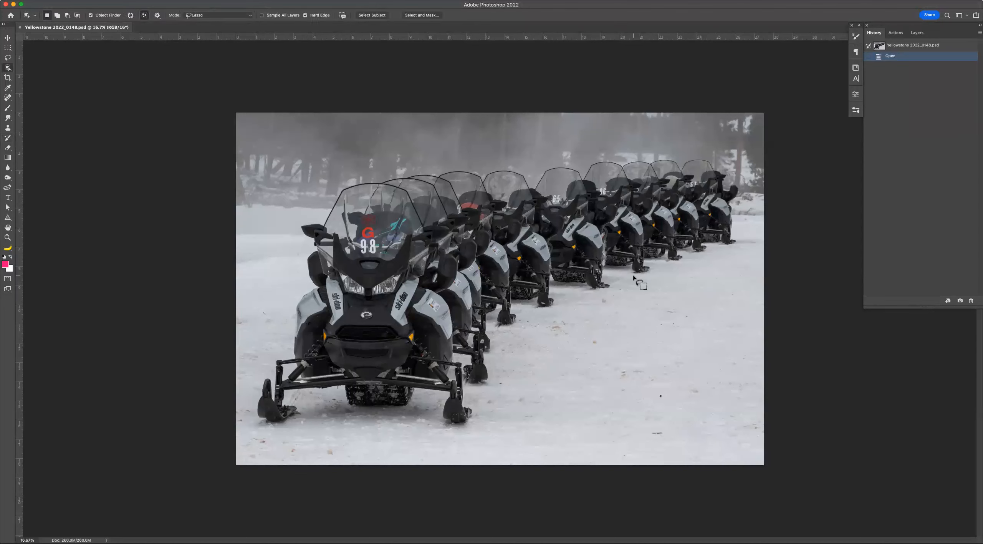
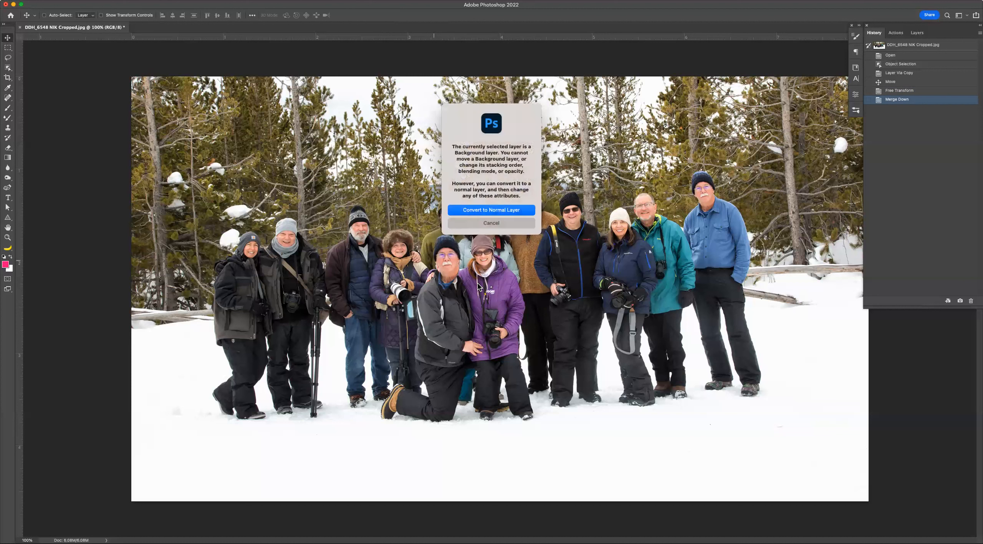
# Dismiss the background layer dialog and crop the photo tightly around the kneeling man and the woman in purple.
pyautogui.press('Escape')
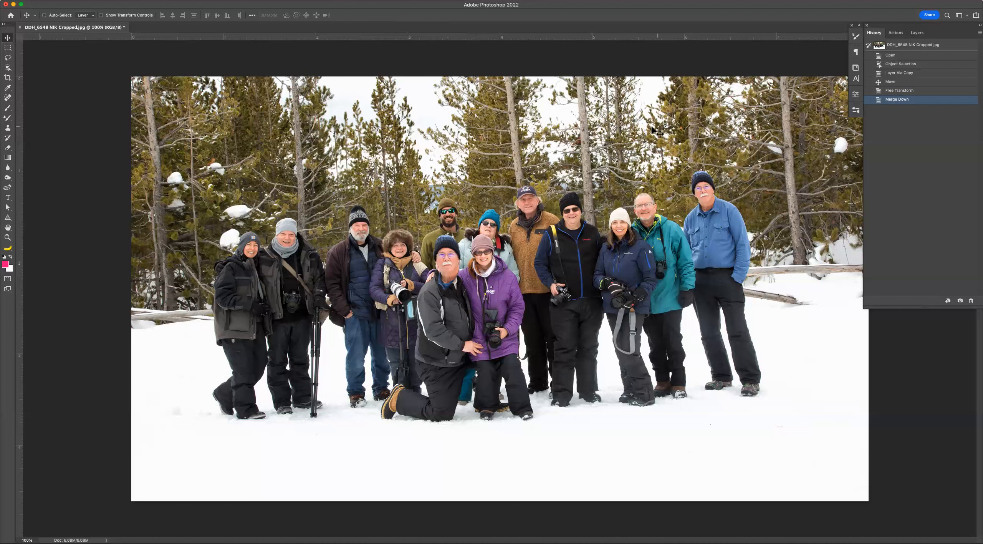
pyautogui.press('c')
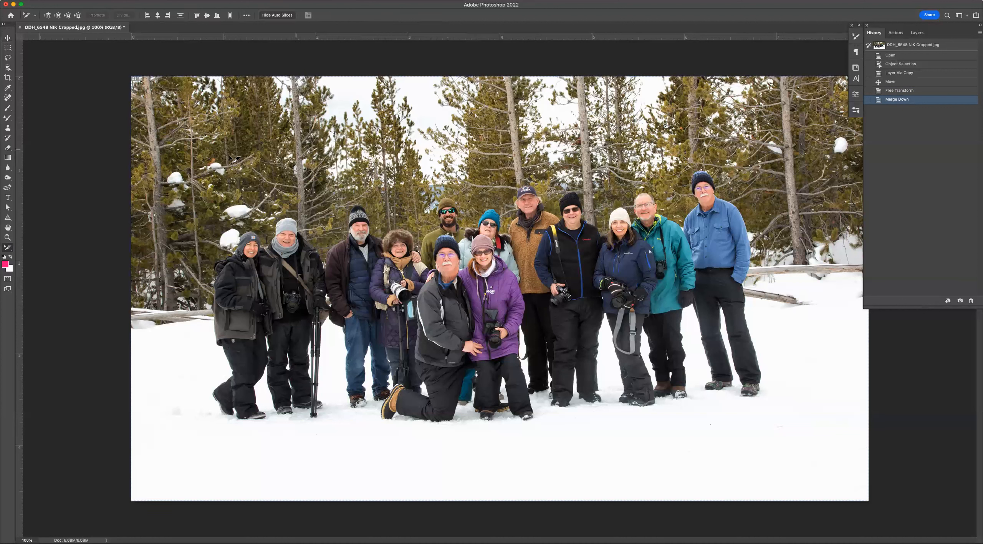
pyautogui.click(204, 171)
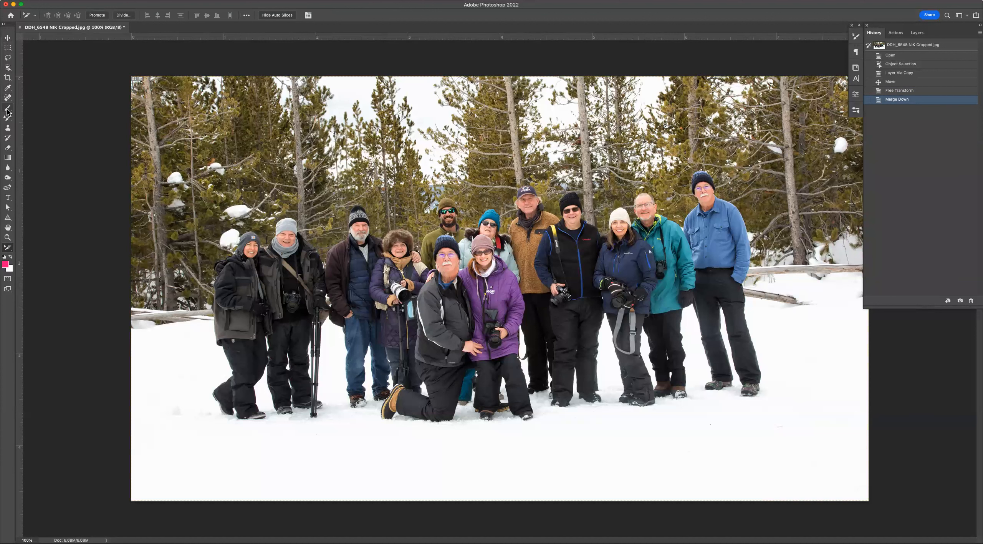
pyautogui.click(8, 78)
pyautogui.moveTo(370, 207); pyautogui.dragTo(563, 452)
pyautogui.press('Return')
pyautogui.press('super+0')
# Select the History Brush, return to the Merge Down state and create a new snapshot from it.
pyautogui.click(7, 138)
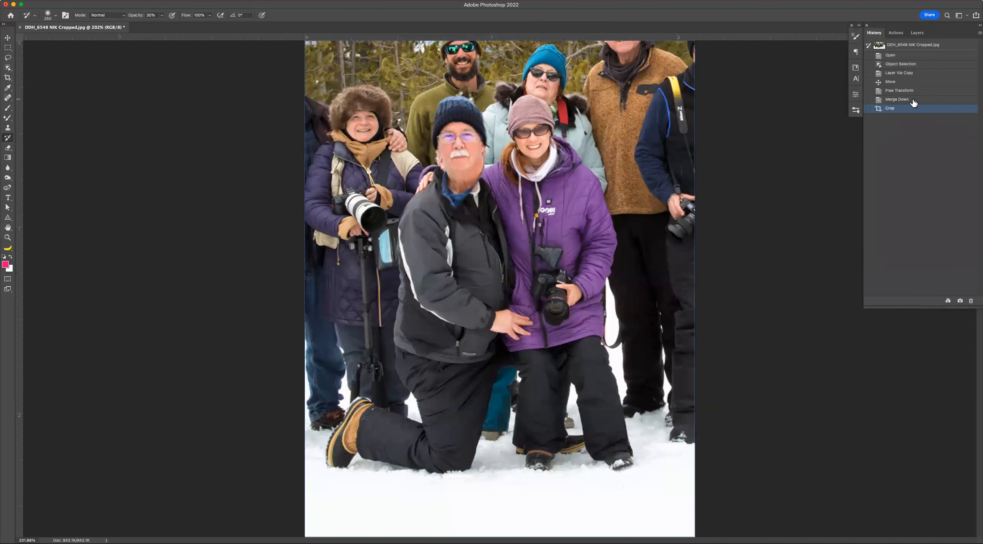
pyautogui.click(896, 99)
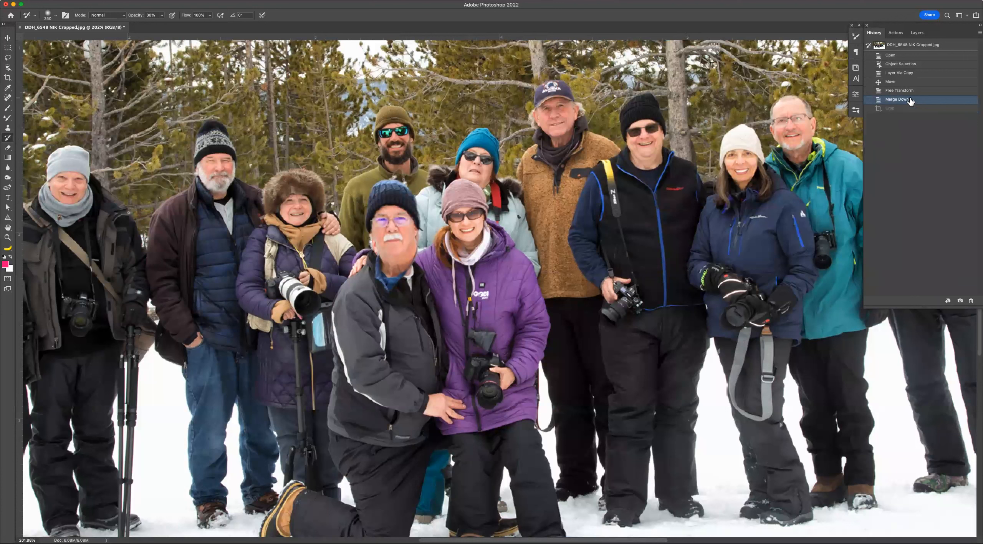
pyautogui.click(959, 302)
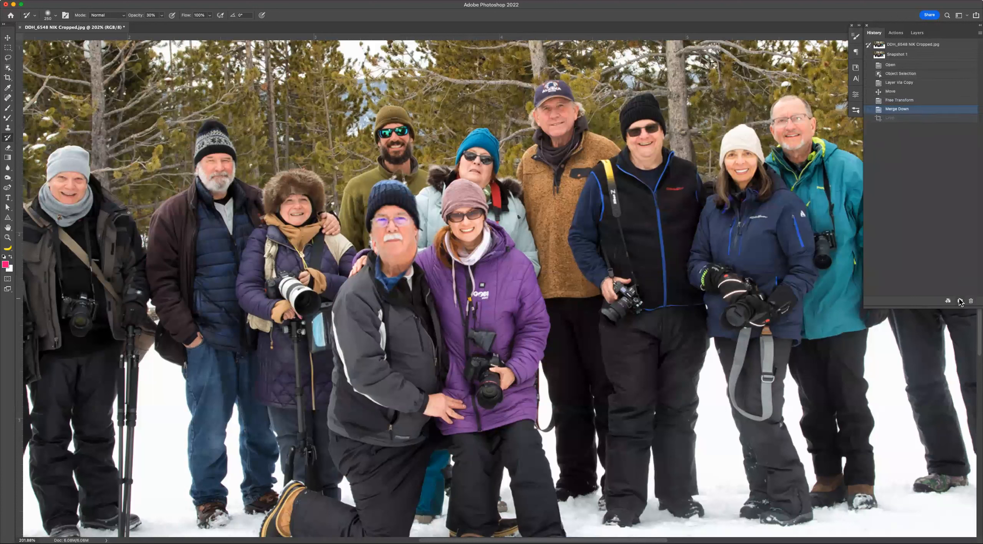
# Compare the Crop state, Snapshot 1 and the original opened state in the history list.
pyautogui.click(903, 122)
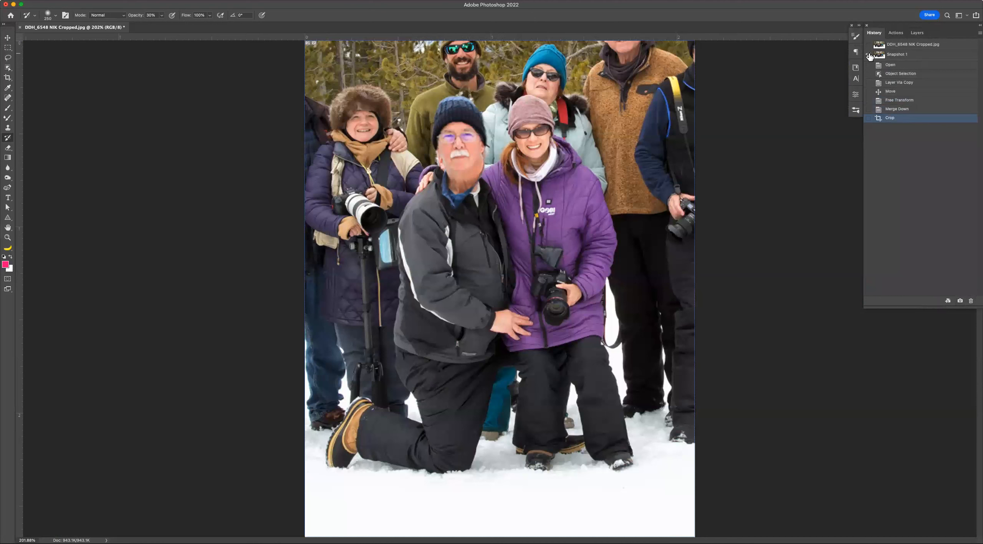
pyautogui.click(921, 54)
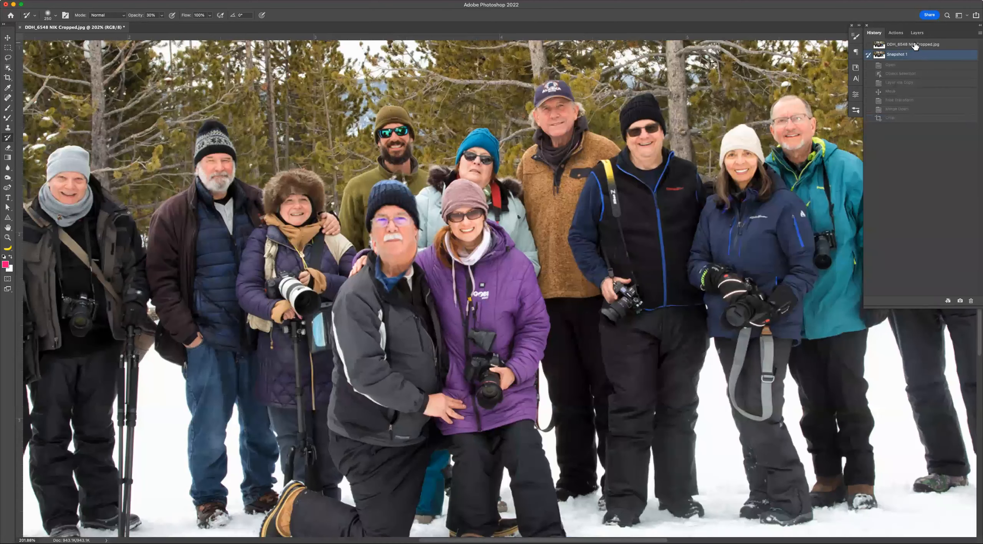
pyautogui.click(916, 45)
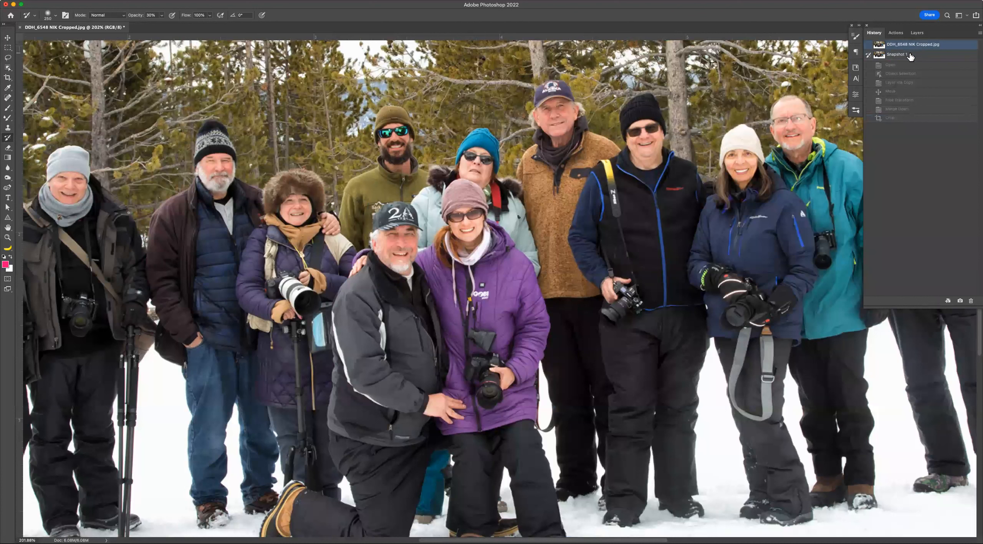
pyautogui.click(910, 55)
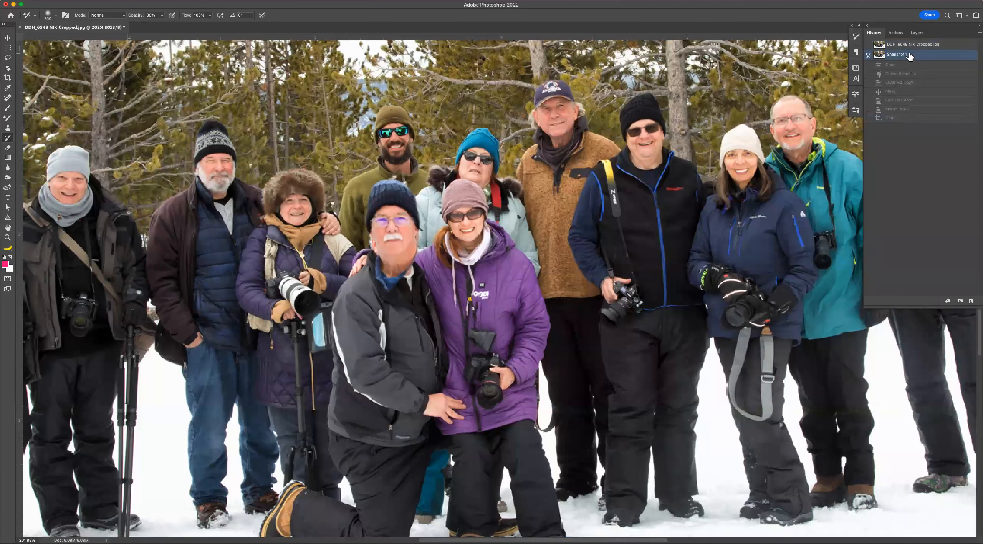
# Set the History Brush source to Snapshot 1 and go back to the Merge Down state.
pyautogui.click(868, 45)
pyautogui.click(901, 109)
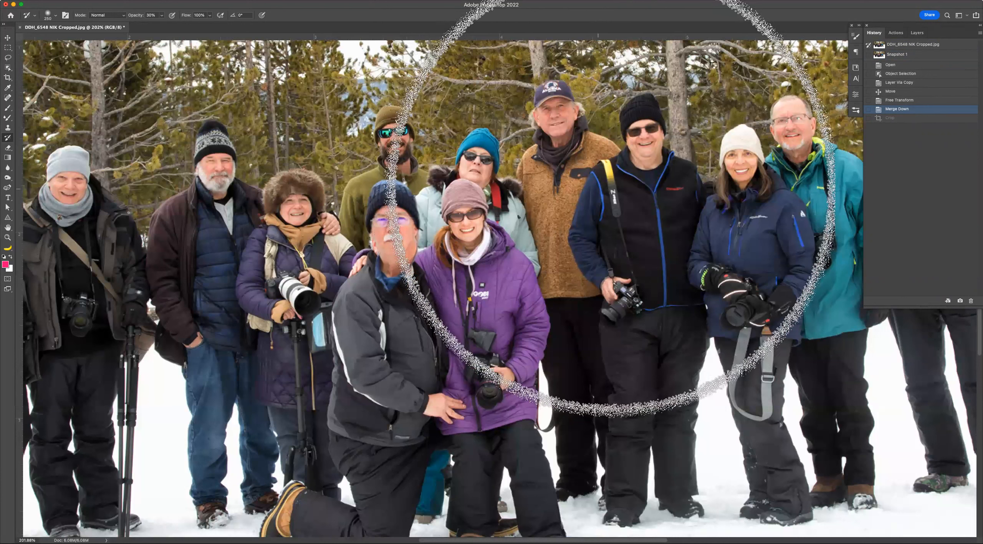
pyautogui.click(907, 55)
pyautogui.click(868, 56)
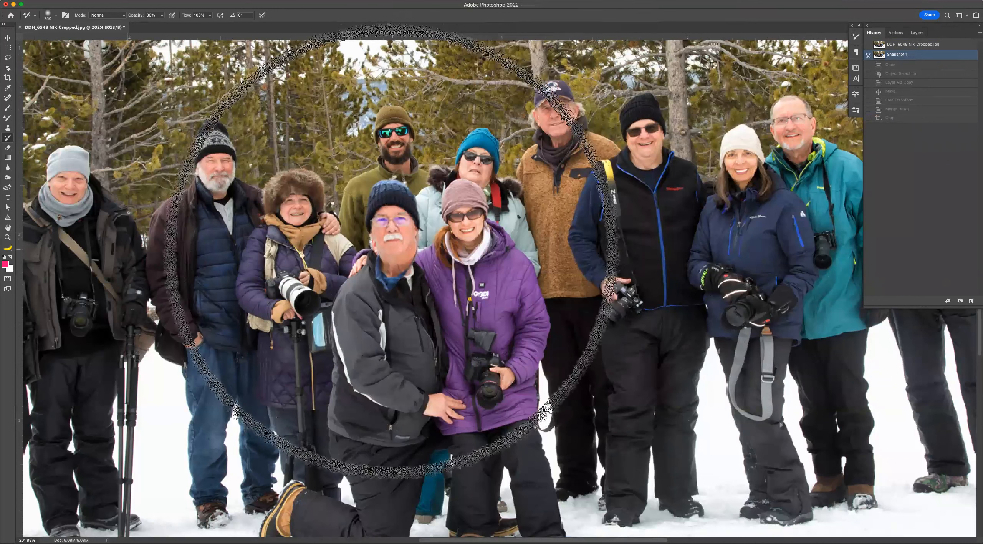
pyautogui.click(912, 110)
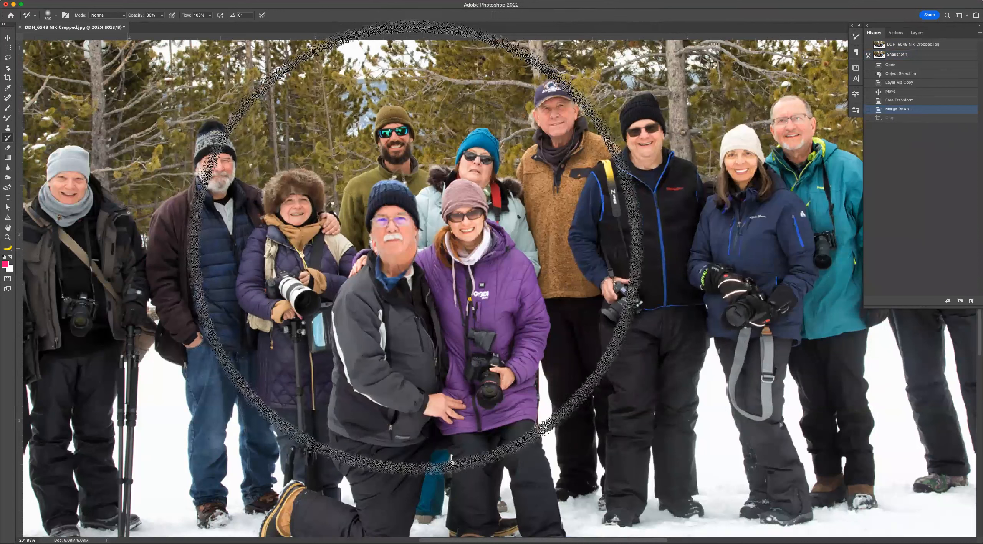
# Reduce the brush size and paint a History Brush stroke across the kneeling man's face.
pyautogui.press('[')
pyautogui.press('[')
pyautogui.press('[')
pyautogui.press('[')
pyautogui.press('[')
pyautogui.press('[')
pyautogui.press('[')
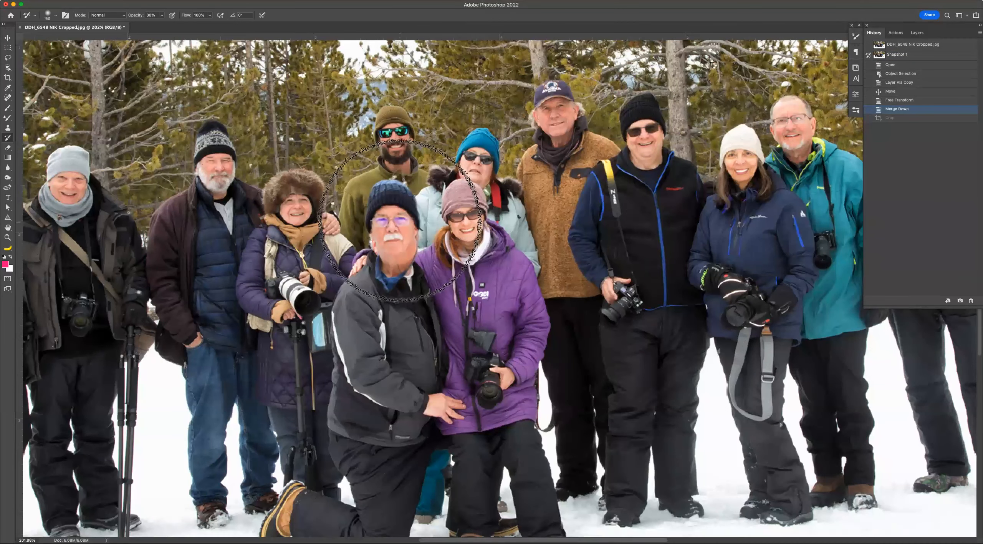
pyautogui.moveTo(396, 222)
pyautogui.mouseDown()
pyautogui.moveTo(369, 215)
pyautogui.moveTo(368, 240)
pyautogui.moveTo(439, 233)
pyautogui.mouseUp()
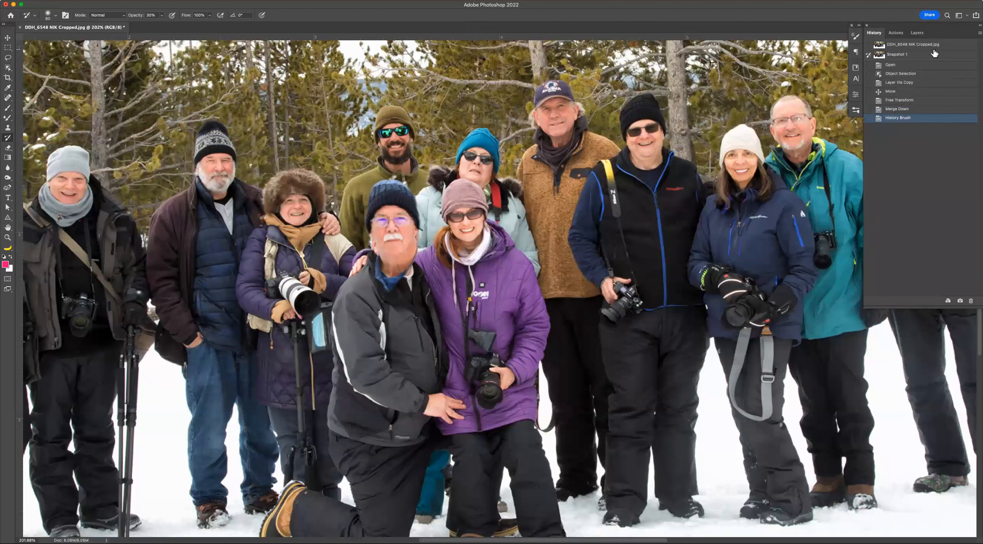
# Compare the original state with the History Brush state, then step back to the Merge Down state.
pyautogui.click(921, 45)
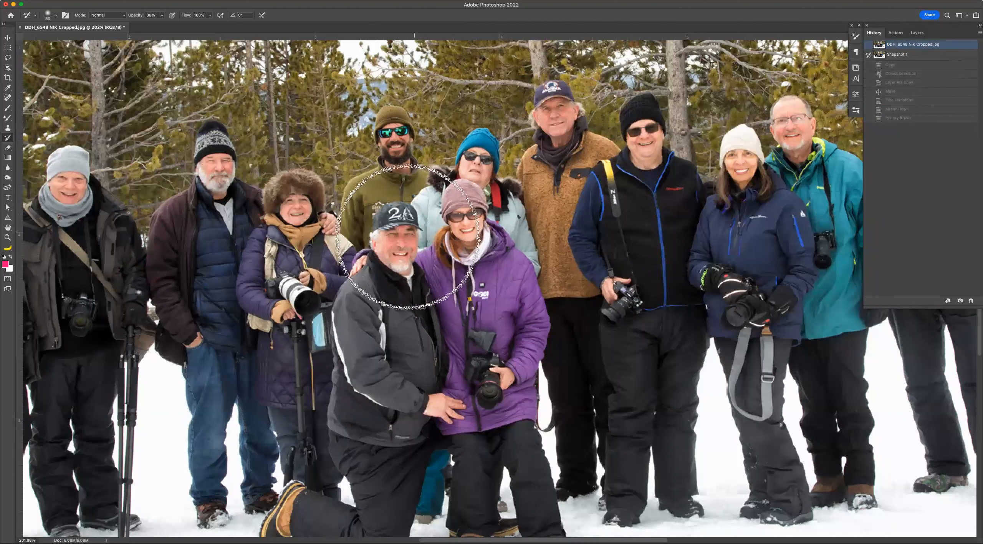
pyautogui.click(903, 118)
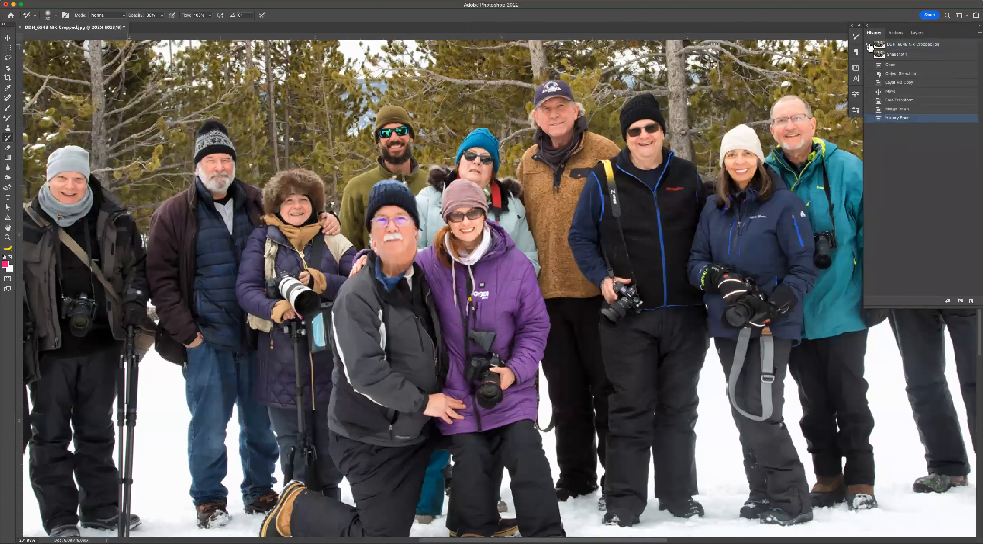
pyautogui.click(899, 110)
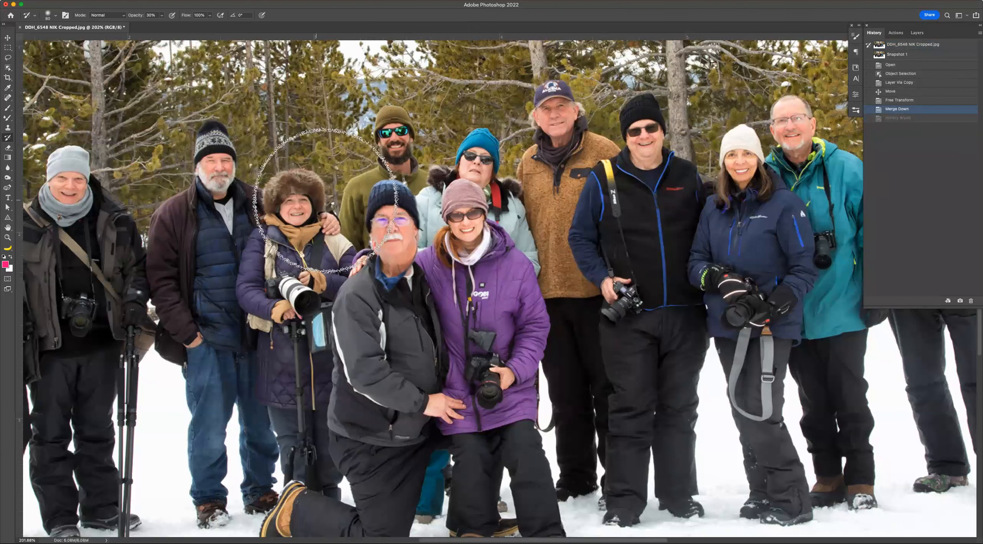
# Paint History Brush strokes from the original state over the kneeling man's head at 100% opacity.
pyautogui.moveTo(384, 228)
pyautogui.mouseDown()
pyautogui.moveTo(407, 232)
pyautogui.moveTo(406, 217)
pyautogui.moveTo(391, 249)
pyautogui.mouseUp()
pyautogui.moveTo(390, 251)
pyautogui.mouseDown()
pyautogui.moveTo(394, 230)
pyautogui.moveTo(385, 249)
pyautogui.moveTo(384, 211)
pyautogui.moveTo(389, 270)
pyautogui.moveTo(382, 214)
pyautogui.moveTo(381, 274)
pyautogui.mouseUp()
pyautogui.press('0')
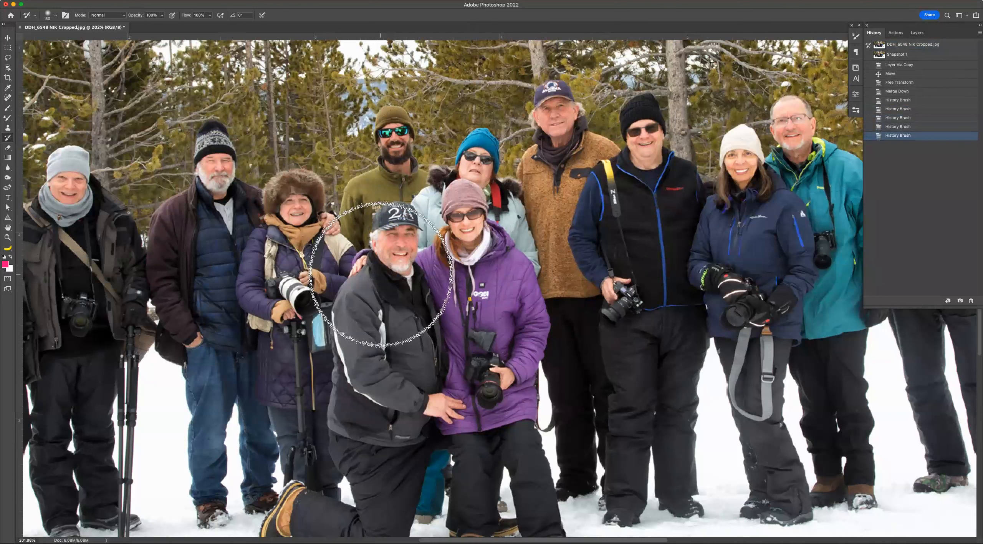
pyautogui.moveTo(381, 274)
pyautogui.mouseDown()
pyautogui.moveTo(365, 247)
pyautogui.moveTo(403, 228)
pyautogui.moveTo(415, 321)
pyautogui.mouseUp()
# Zoom out, select the Free Transform state and create a new document from it.
pyautogui.press('super+minus')
pyautogui.press('super+minus')
pyautogui.press('super+minus')
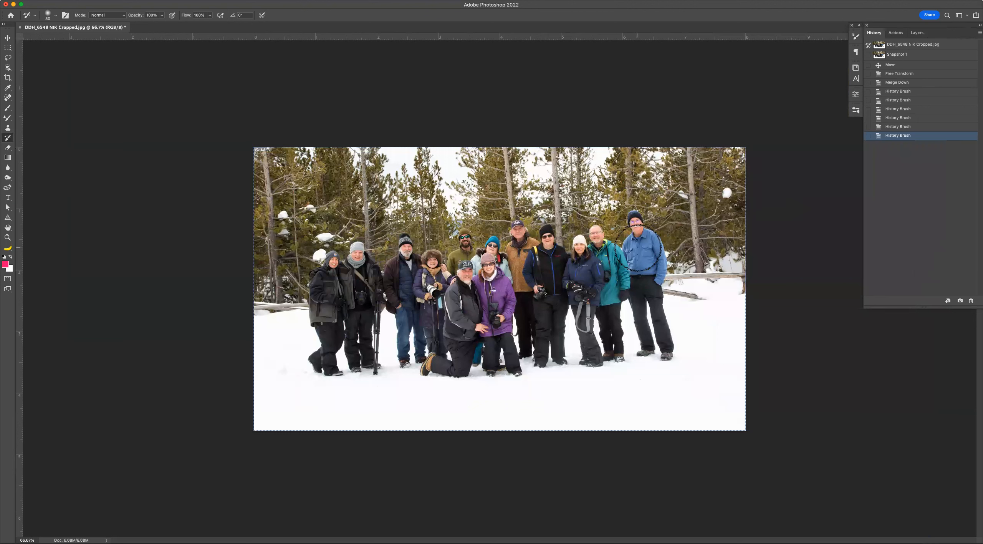
pyautogui.click(903, 74)
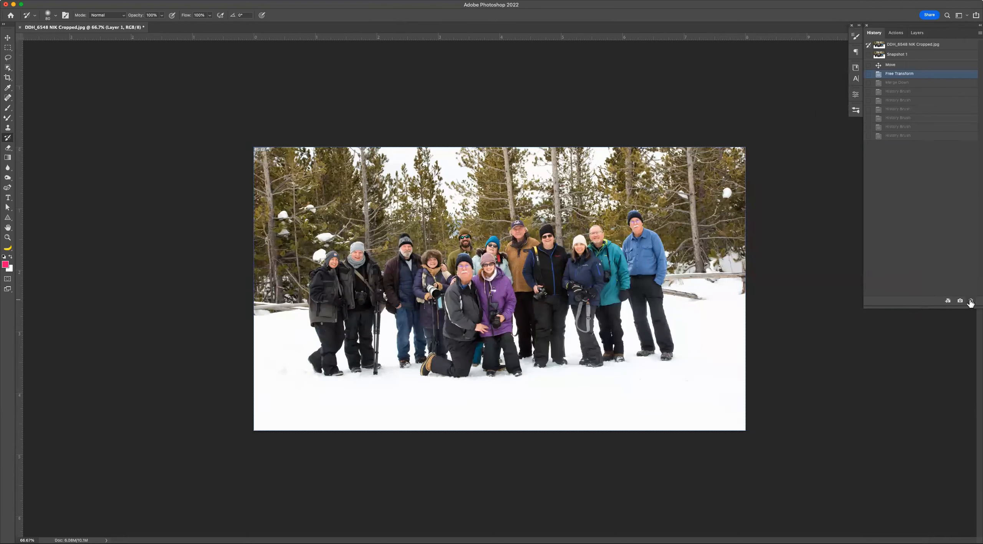
pyautogui.click(947, 302)
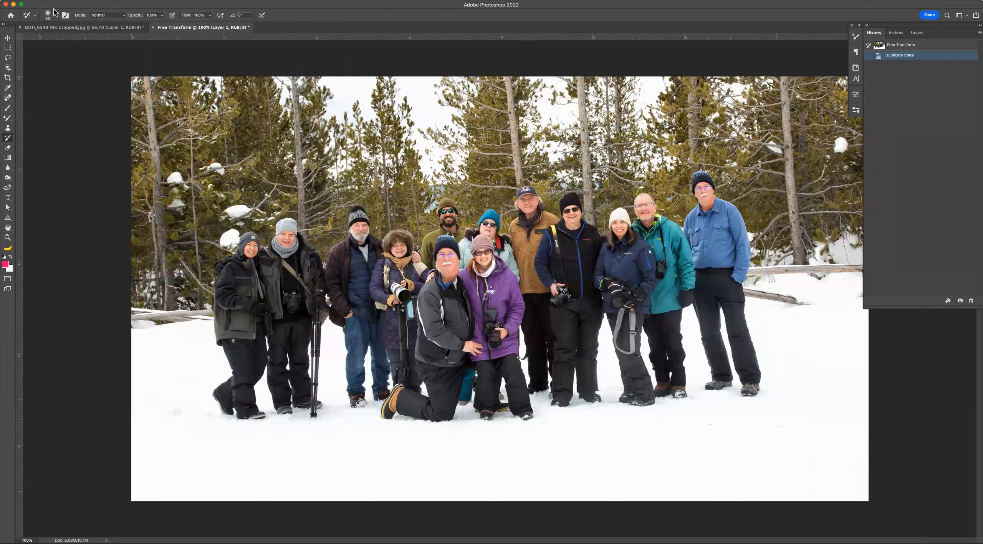
# In the original document, paint a History Brush stroke over the kneeling man from the Free Transform state.
pyautogui.click(92, 27)
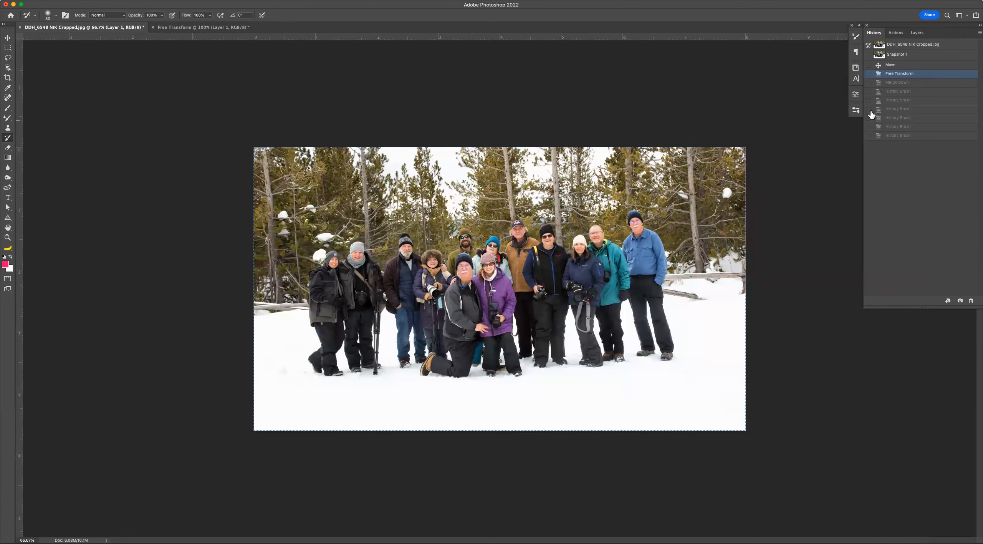
pyautogui.moveTo(462, 257)
pyautogui.mouseDown()
pyautogui.moveTo(472, 304)
pyautogui.moveTo(460, 293)
pyautogui.moveTo(461, 264)
pyautogui.moveTo(452, 268)
pyautogui.moveTo(473, 279)
pyautogui.mouseUp()
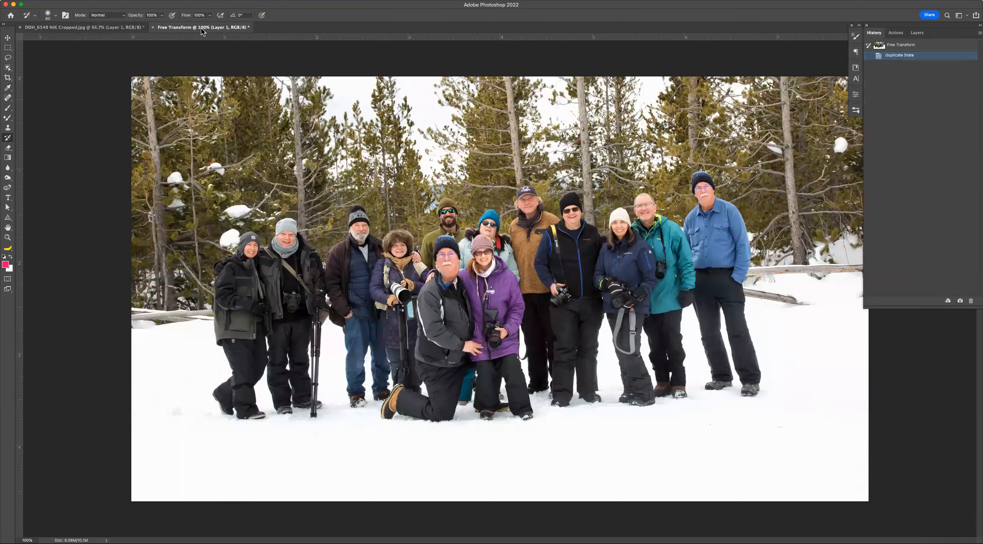
pyautogui.click(124, 28)
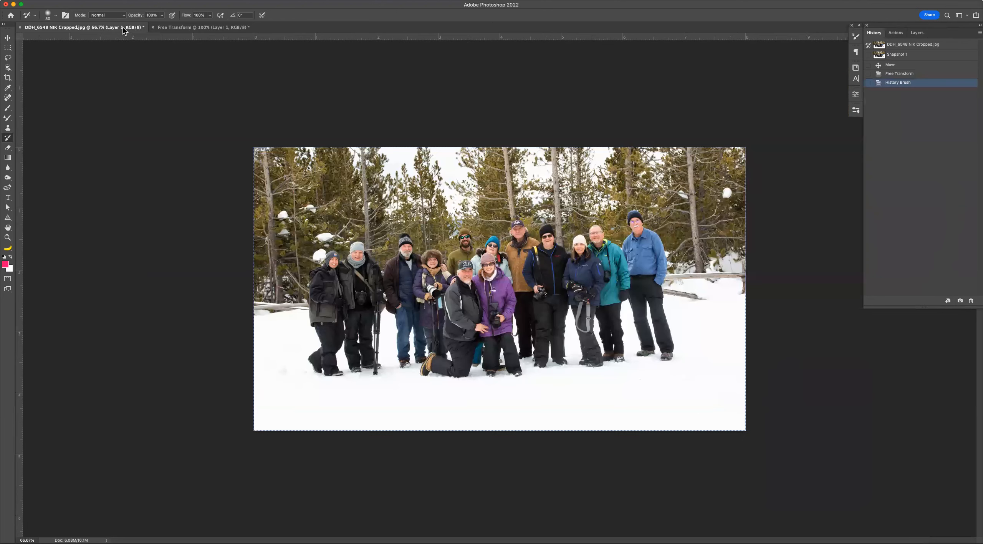
pyautogui.press('super+equal')
pyautogui.press('super+equal')
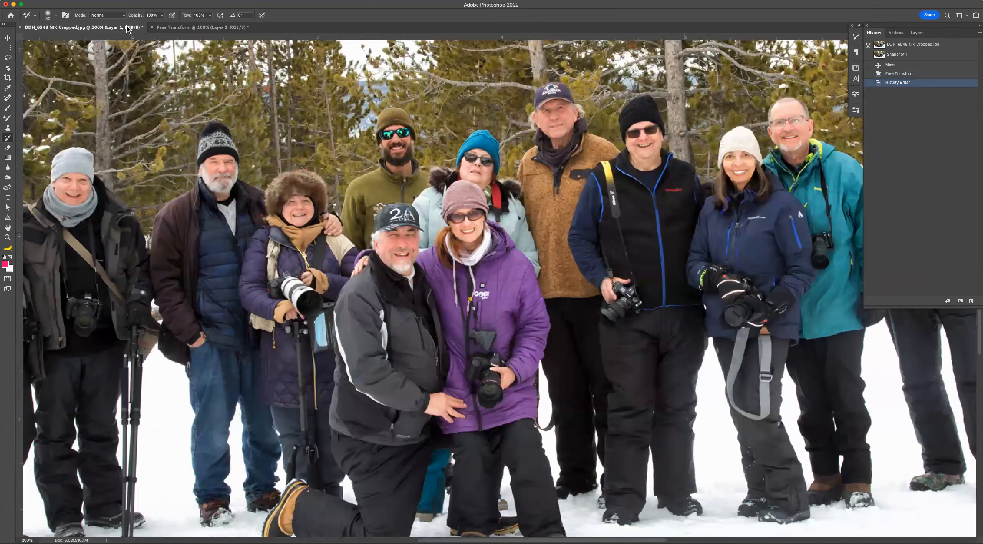
# In the new Free Transform document, zoom in and dab the History Brush repeatedly over the kneeling man's face.
pyautogui.click(175, 28)
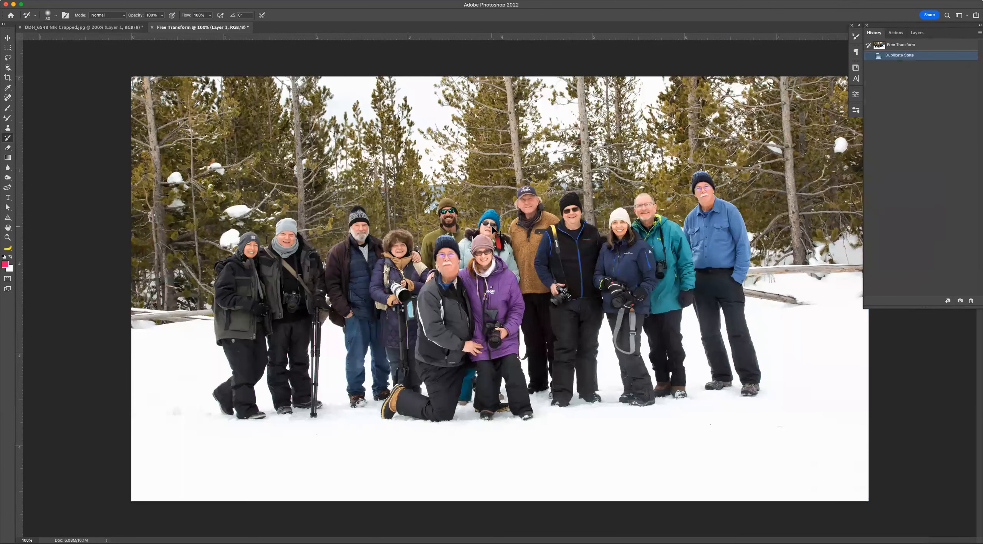
pyautogui.press('super+0')
pyautogui.press('super+equal')
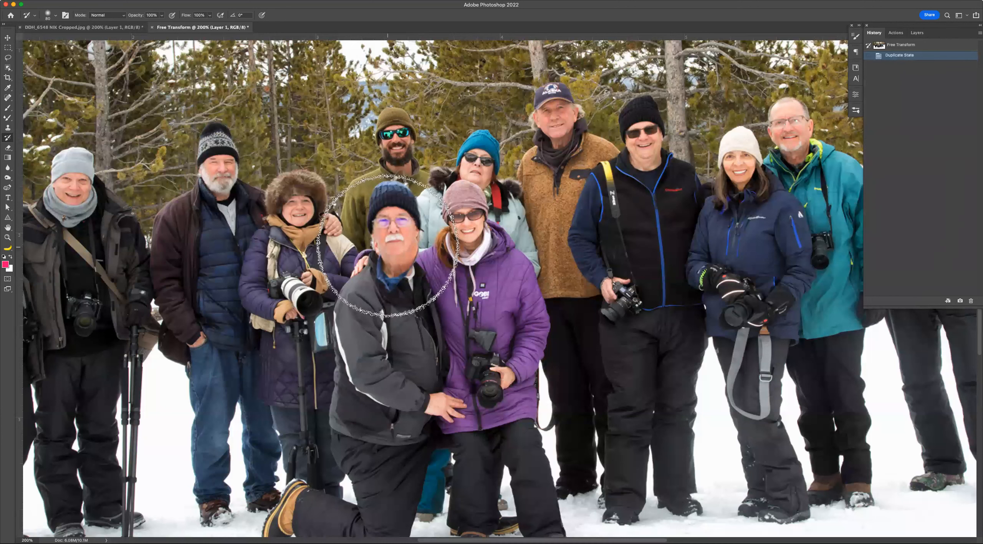
pyautogui.click(395, 265)
pyautogui.click(393, 272)
pyautogui.click(394, 273)
pyautogui.click(393, 273)
pyautogui.click(392, 273)
pyautogui.click(392, 274)
pyautogui.click(392, 274)
pyautogui.click(392, 273)
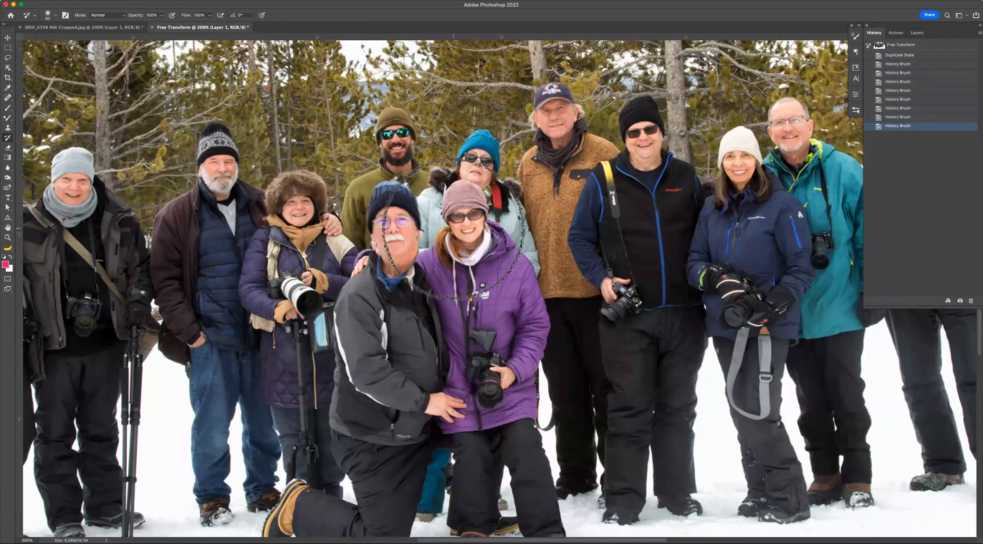
# Zoom out and switch back to the original document to view its result.
pyautogui.press('super+minus')
pyautogui.press('super+minus')
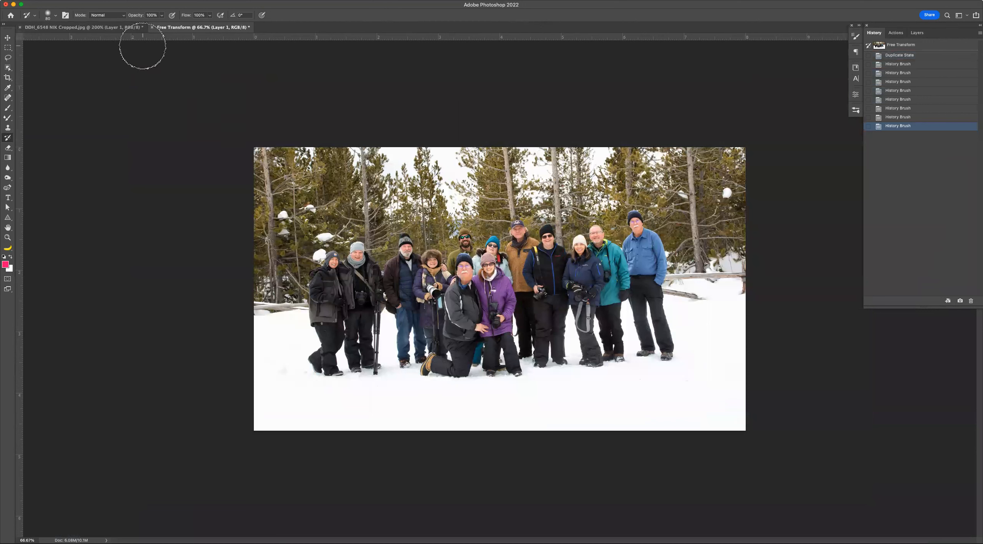
pyautogui.click(124, 29)
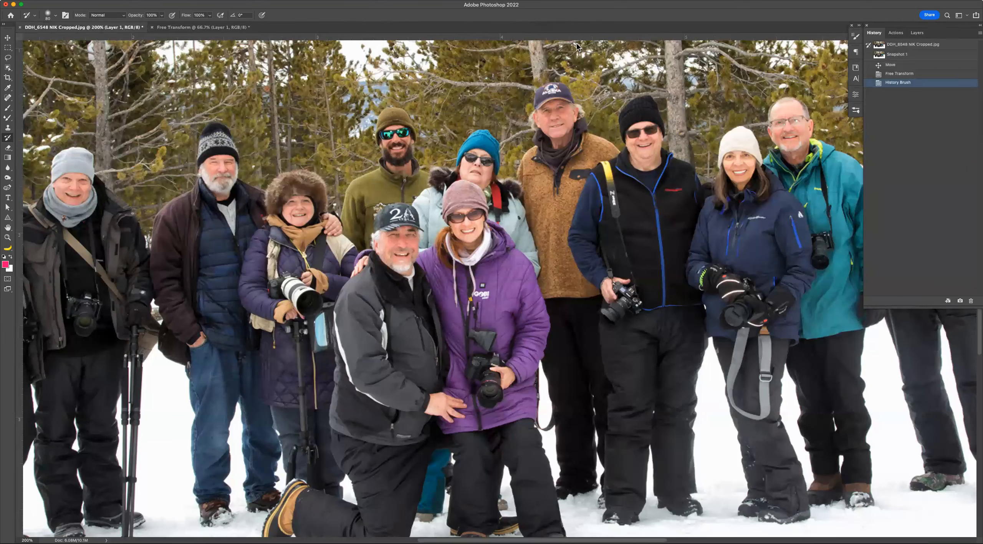